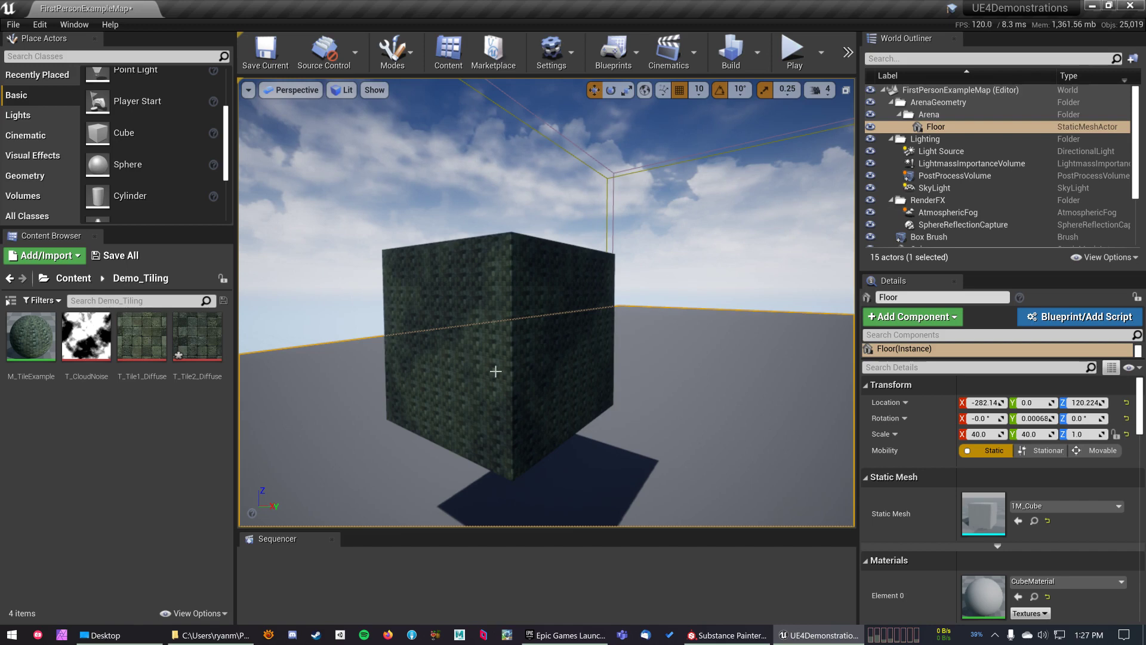
Force delete the M_TileExample material from the Demo_Tiling folder
{"action": "left_click_drag", "start_coordinate": [461, 359], "coordinate": [467, 369]}
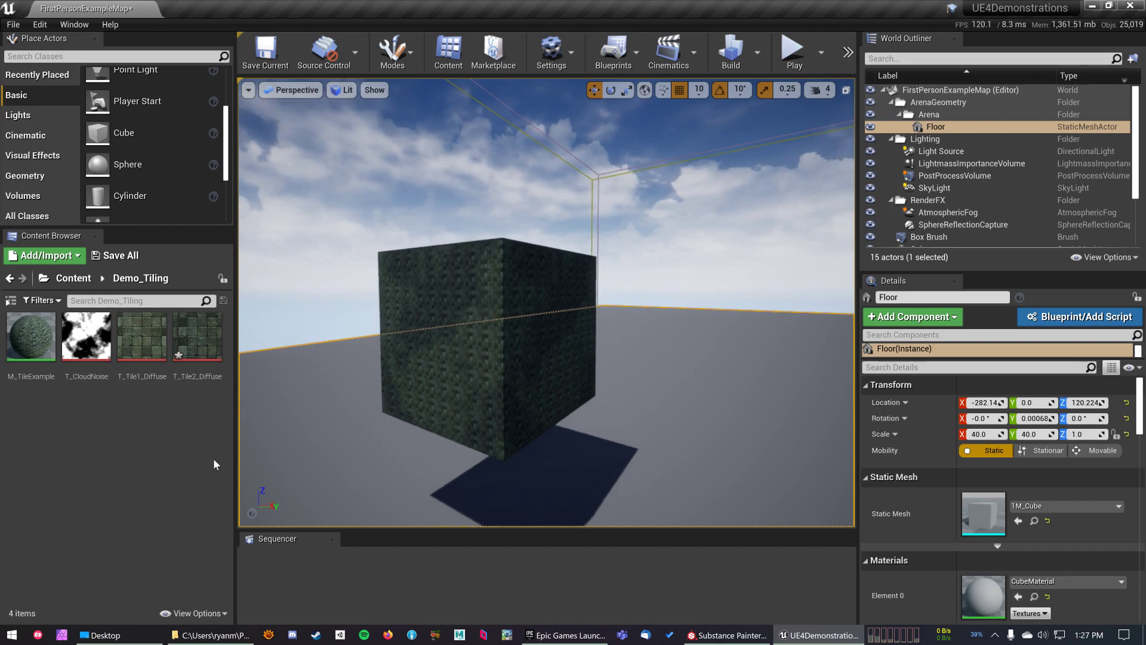
{"action": "right_click", "coordinate": [83, 446]}
{"action": "left_click", "coordinate": [35, 340]}
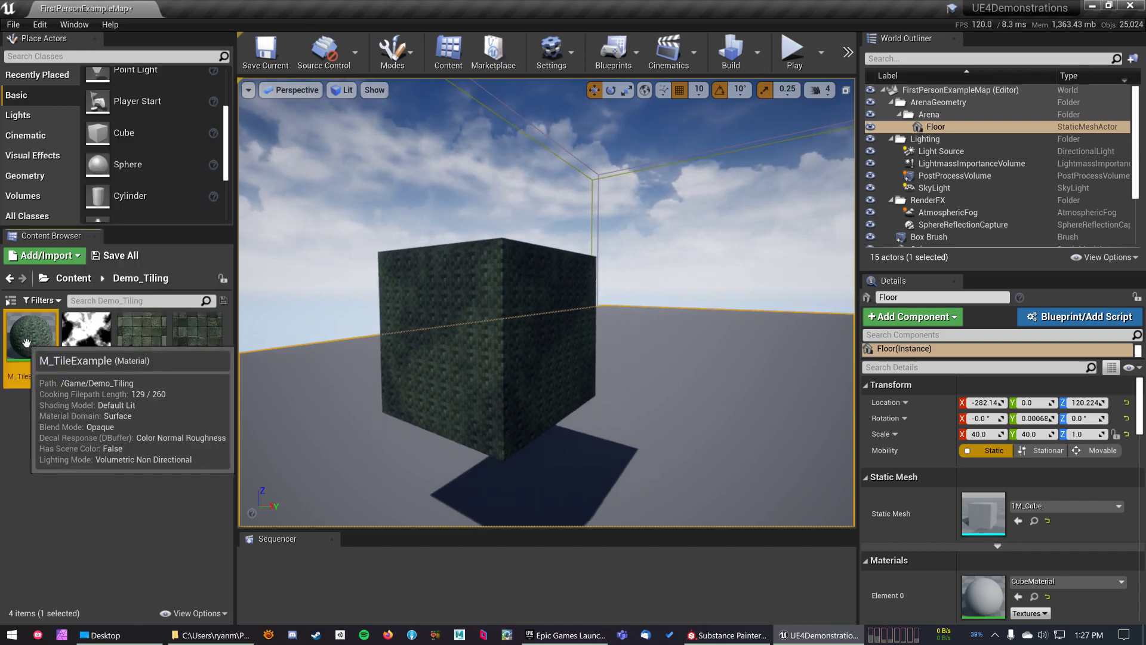
{"action": "key", "text": "Delete"}
{"action": "left_click", "coordinate": [446, 528]}
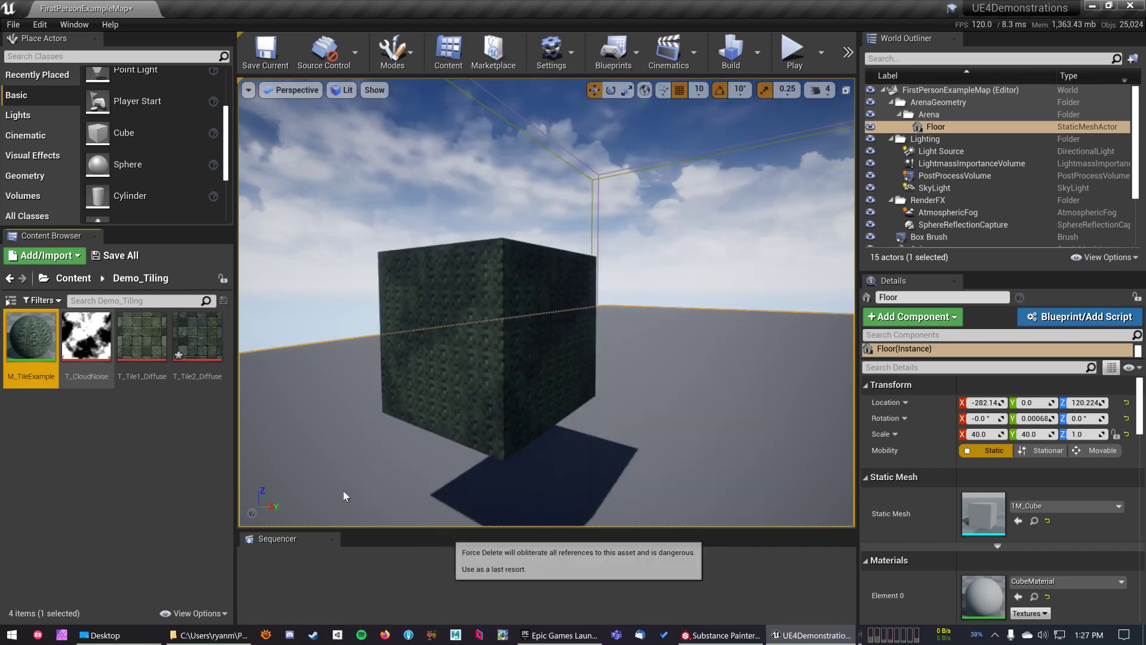
Create a new material named M_TilingTile in the Demo_Tiling folder
{"action": "right_click", "coordinate": [85, 419]}
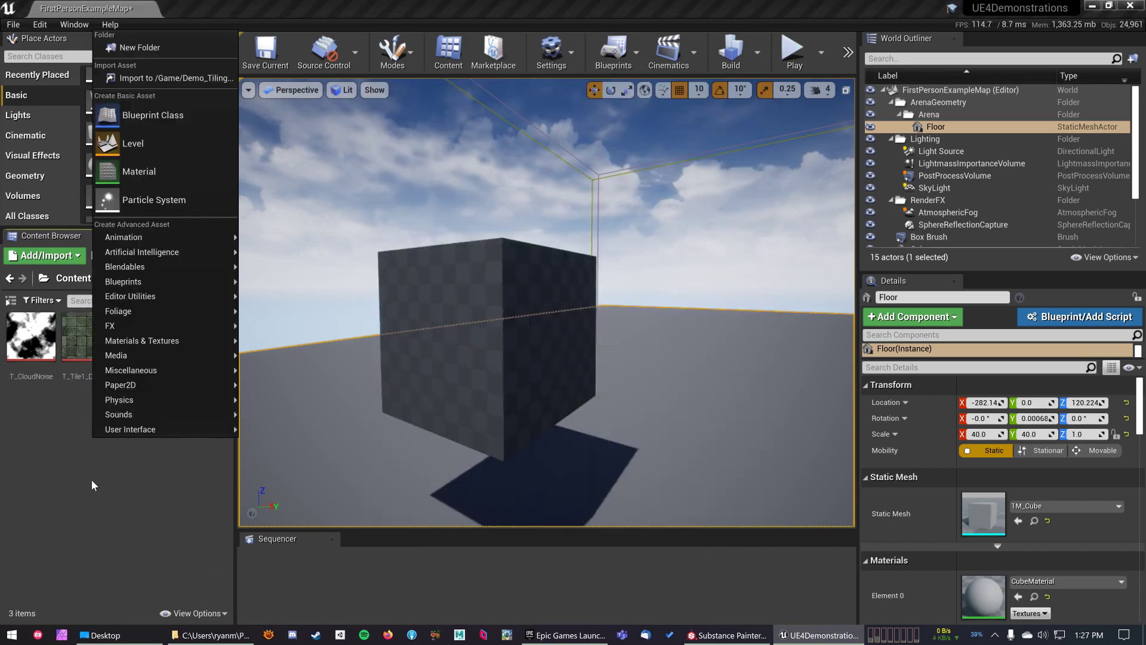
{"action": "left_click", "coordinate": [150, 174]}
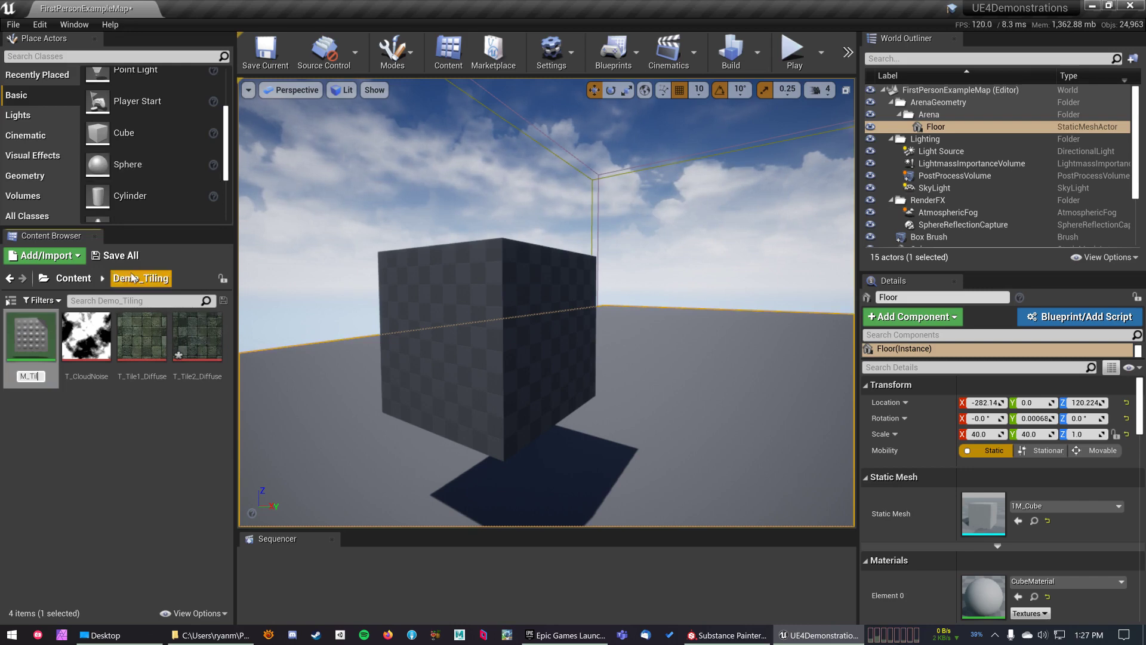
{"action": "key", "text": "Return"}
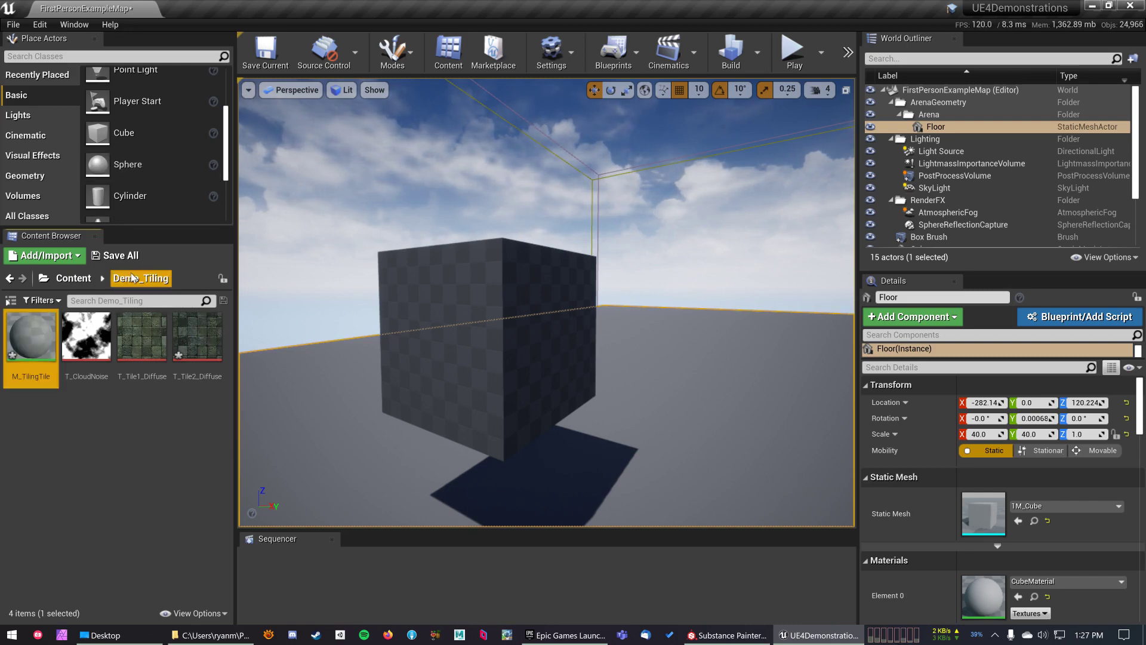
Open M_TilingTile, add T_Tile1_Diffuse as a texture sample and connect its RGB output to Base Color
{"action": "double_click", "coordinate": [30, 334]}
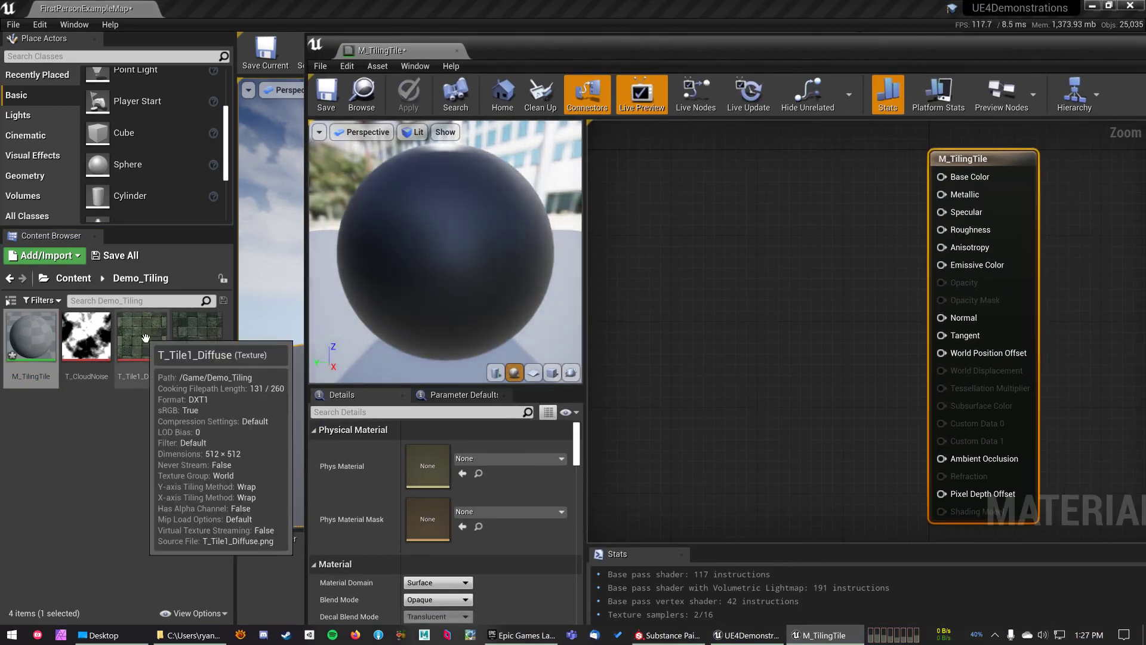
{"action": "left_click_drag", "start_coordinate": [141, 336], "coordinate": [708, 242]}
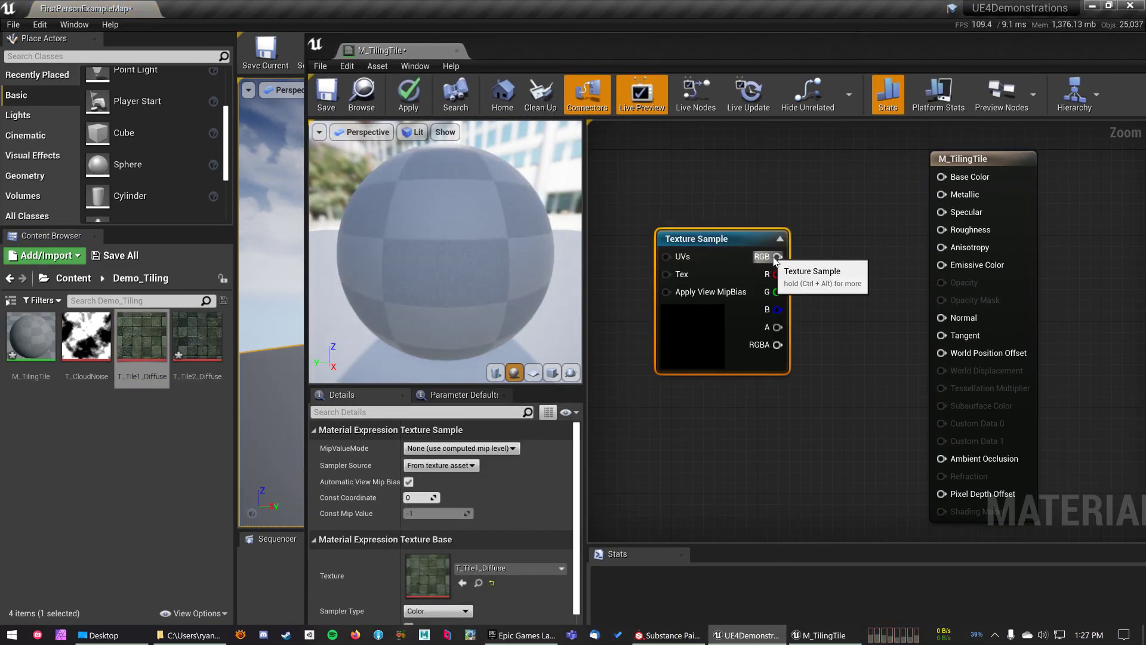
{"action": "left_click_drag", "start_coordinate": [778, 256], "coordinate": [942, 177]}
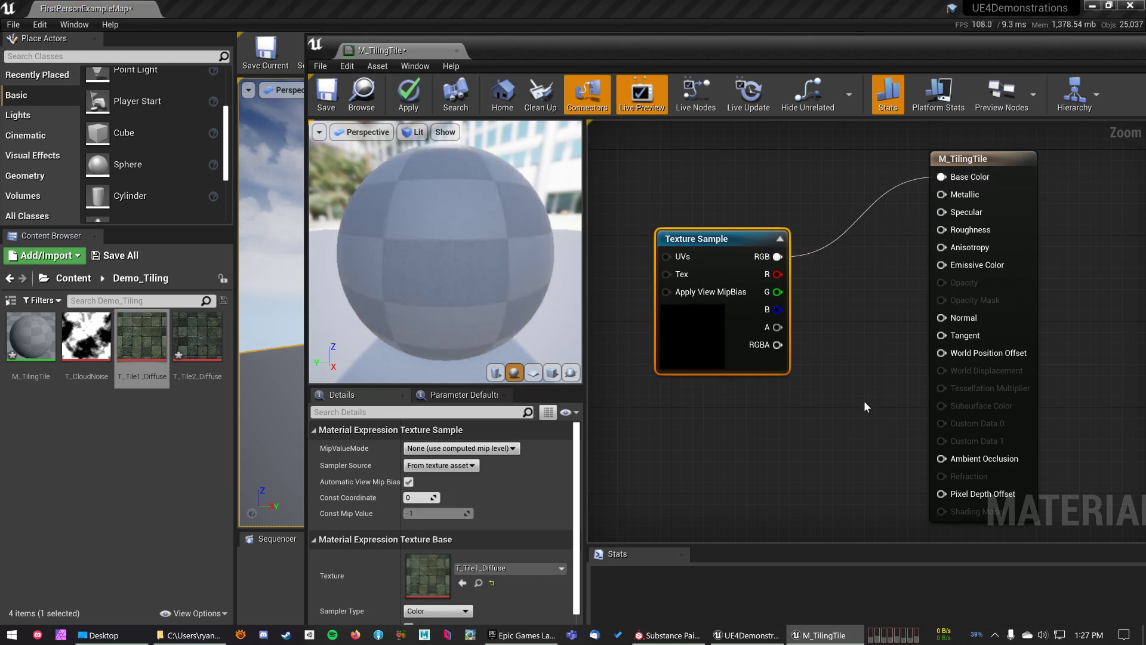
Add a Constant node with a value of 1 and connect it to the material's Roughness input
{"action": "right_click", "coordinate": [828, 413]}
{"action": "type", "text": "const"}
{"action": "key", "text": "Return"}
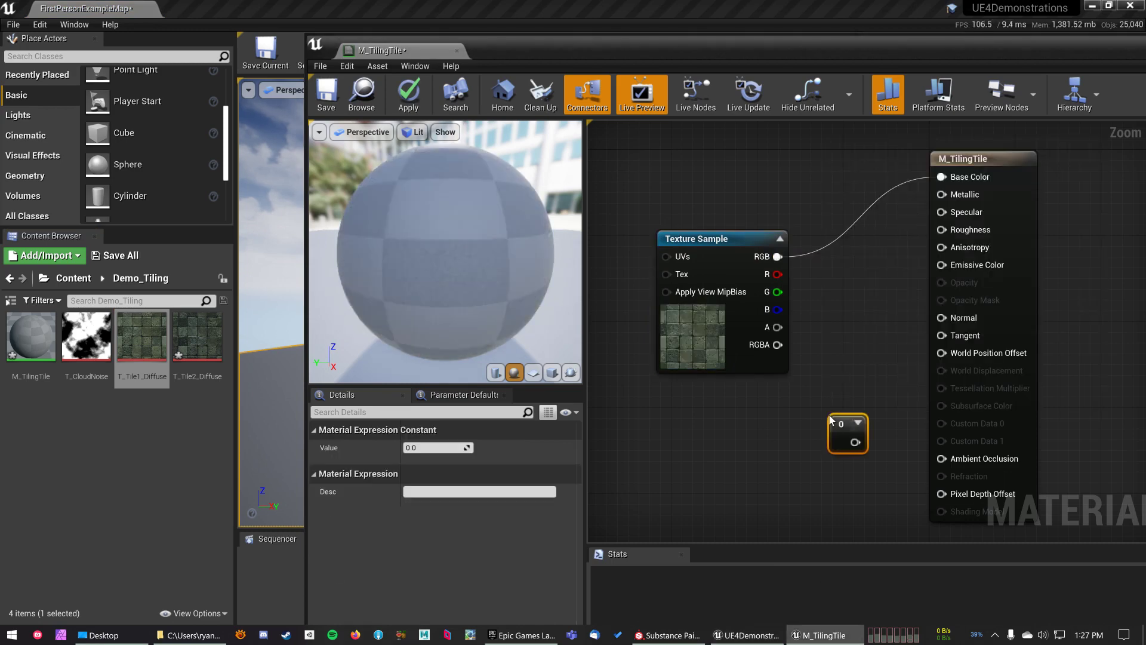
{"action": "left_click", "coordinate": [435, 448]}
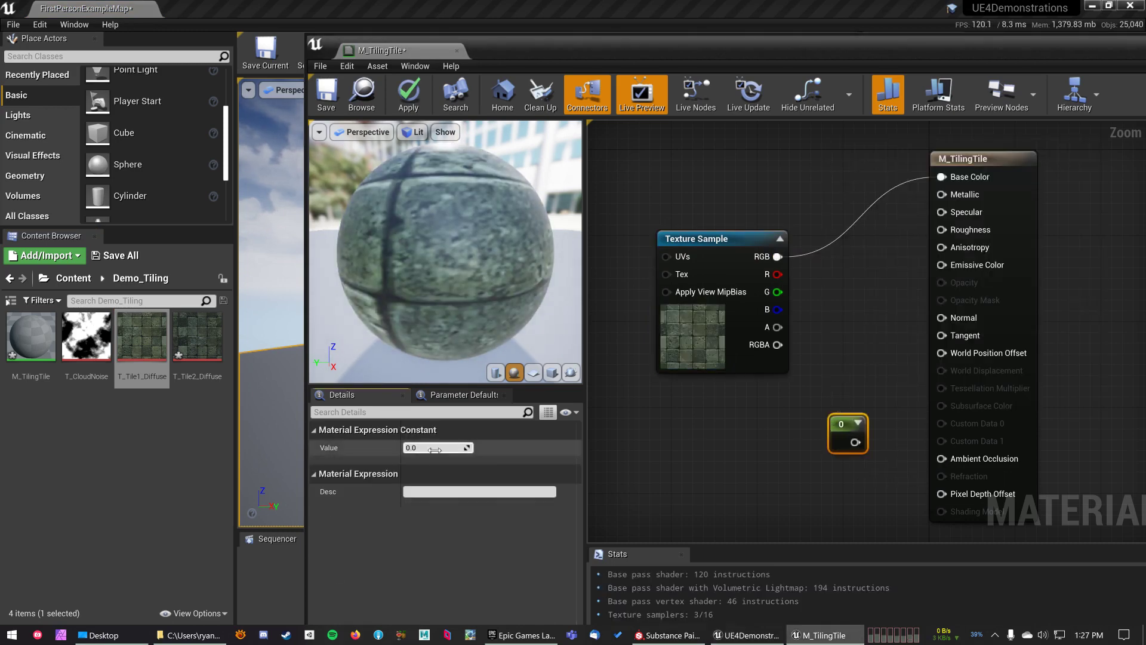
{"action": "type", "text": "1"}
{"action": "key", "text": "Tab"}
{"action": "left_click_drag", "start_coordinate": [858, 443], "coordinate": [942, 231]}
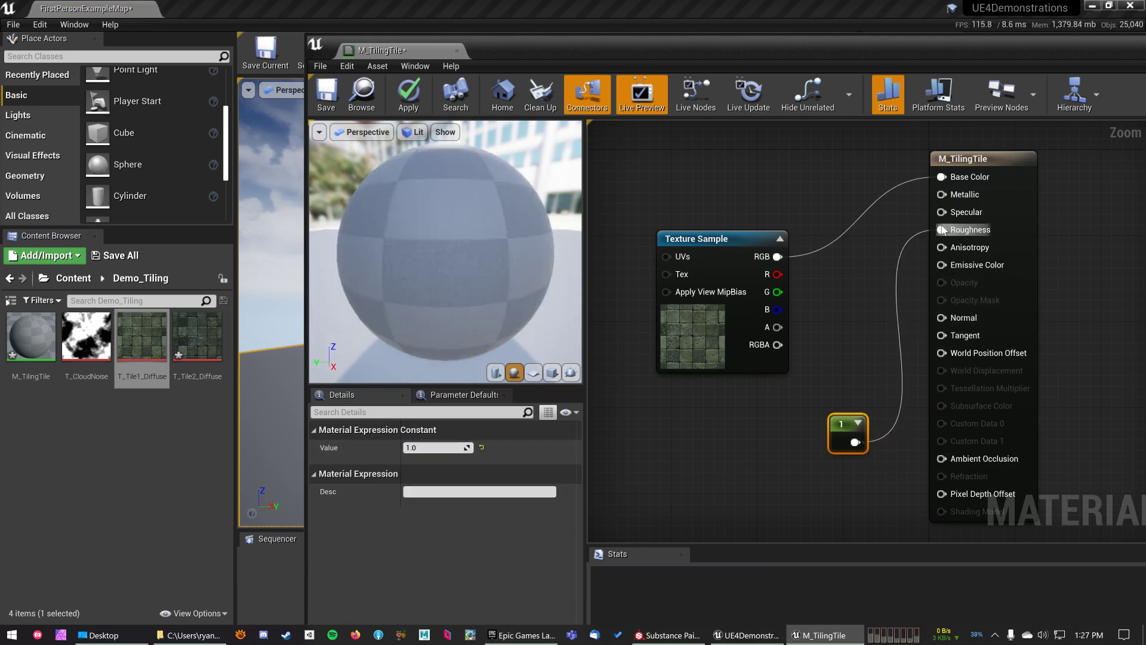
Switch the material preview from the sphere to a plane and frame the plane
{"action": "scroll", "coordinate": [446, 266], "scroll_direction": "down", "scroll_amount": 4}
{"action": "mouse_move", "coordinate": [450, 293]}
{"action": "left_mouse_down"}
{"action": "mouse_move", "coordinate": [468, 297]}
{"action": "mouse_move", "coordinate": [451, 298]}
{"action": "left_mouse_up"}
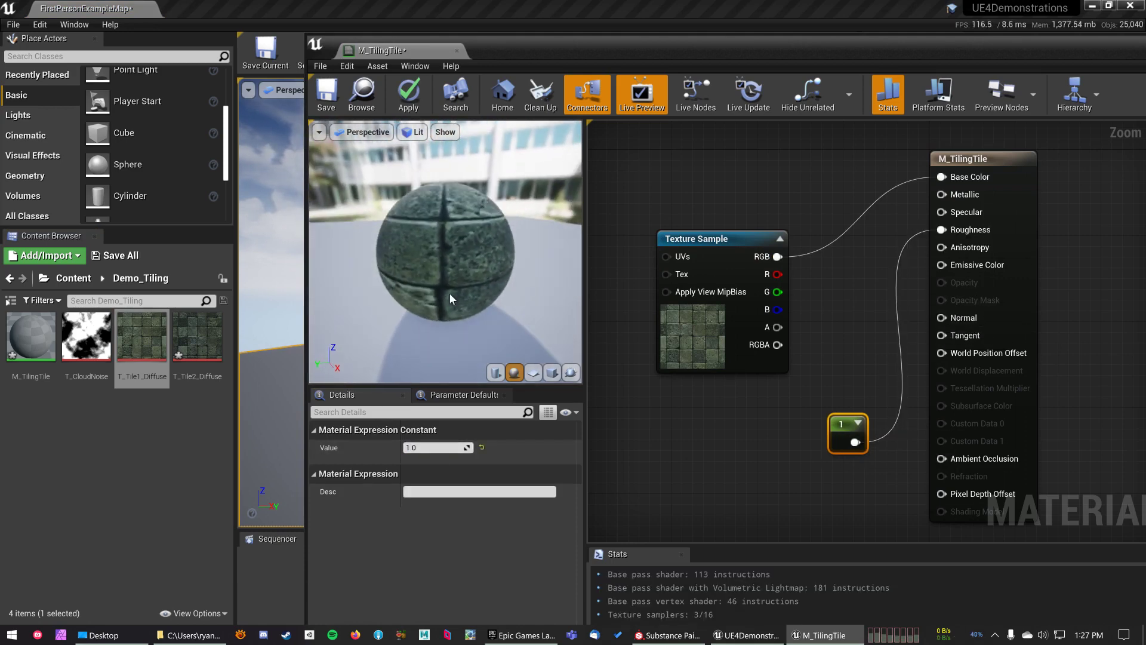
{"action": "left_click", "coordinate": [533, 373]}
{"action": "left_click_drag", "start_coordinate": [514, 317], "coordinate": [486, 306]}
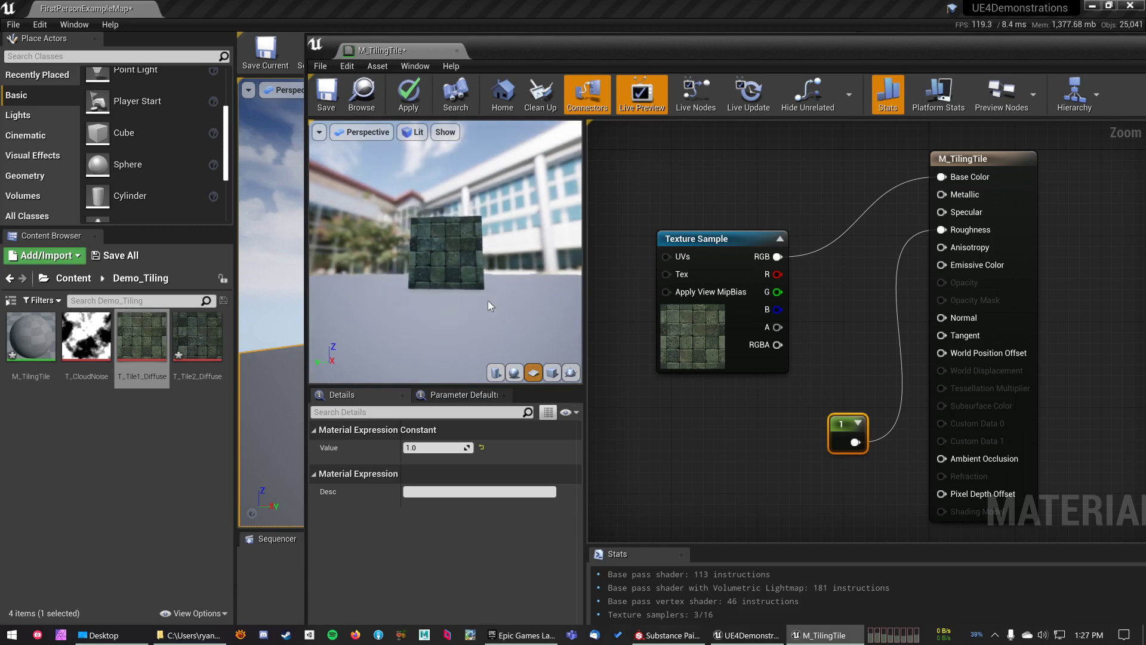
{"action": "scroll", "coordinate": [488, 301], "scroll_direction": "up", "scroll_amount": 3}
Move the Texture Sample node upward so it lines up with the Base Color input
{"action": "left_click", "coordinate": [770, 463]}
{"action": "right_click_drag", "start_coordinate": [741, 462], "coordinate": [791, 452]}
{"action": "scroll", "coordinate": [778, 432], "scroll_direction": "down", "scroll_amount": 1}
{"action": "left_click_drag", "start_coordinate": [764, 373], "coordinate": [758, 322]}
{"action": "right_click_drag", "start_coordinate": [746, 370], "coordinate": [791, 358]}
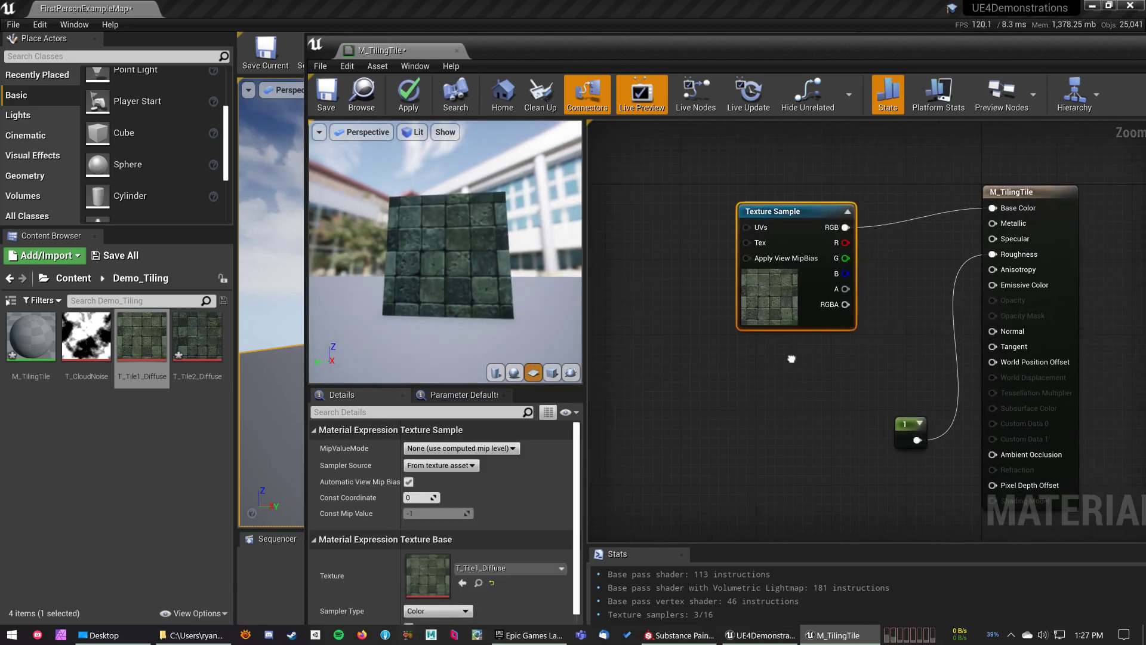
Add a TextureCoordinate node, connect it to the Texture Sample's UVs input and align it beside that node
{"action": "left_click_drag", "start_coordinate": [487, 268], "coordinate": [501, 271]}
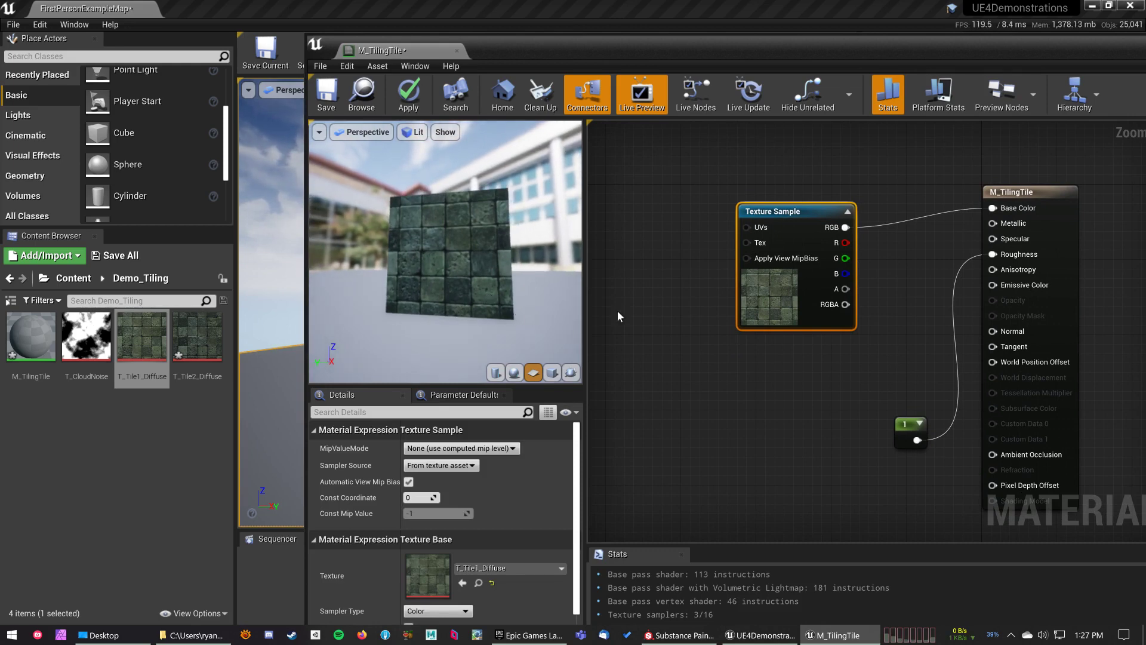
{"action": "mouse_move", "coordinate": [480, 267]}
{"action": "left_mouse_down"}
{"action": "mouse_move", "coordinate": [491, 268]}
{"action": "mouse_move", "coordinate": [480, 266]}
{"action": "left_mouse_up"}
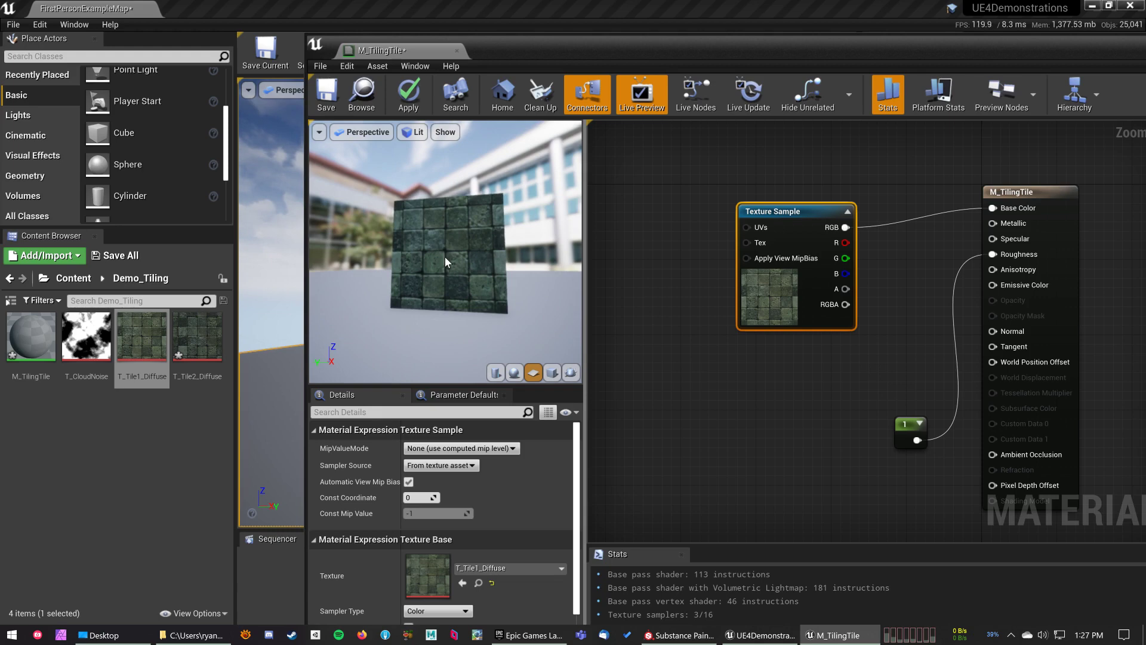
{"action": "left_click", "coordinate": [698, 364]}
{"action": "right_click_drag", "start_coordinate": [698, 364], "coordinate": [724, 374]}
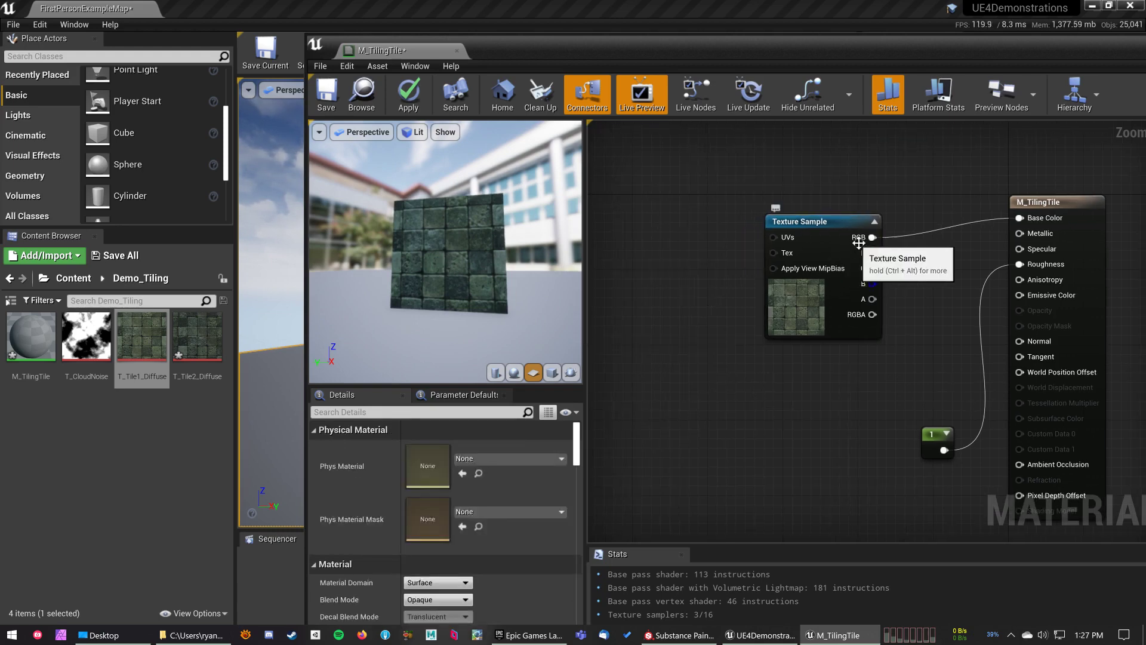
{"action": "right_click", "coordinate": [641, 302]}
{"action": "type", "text": "texture"}
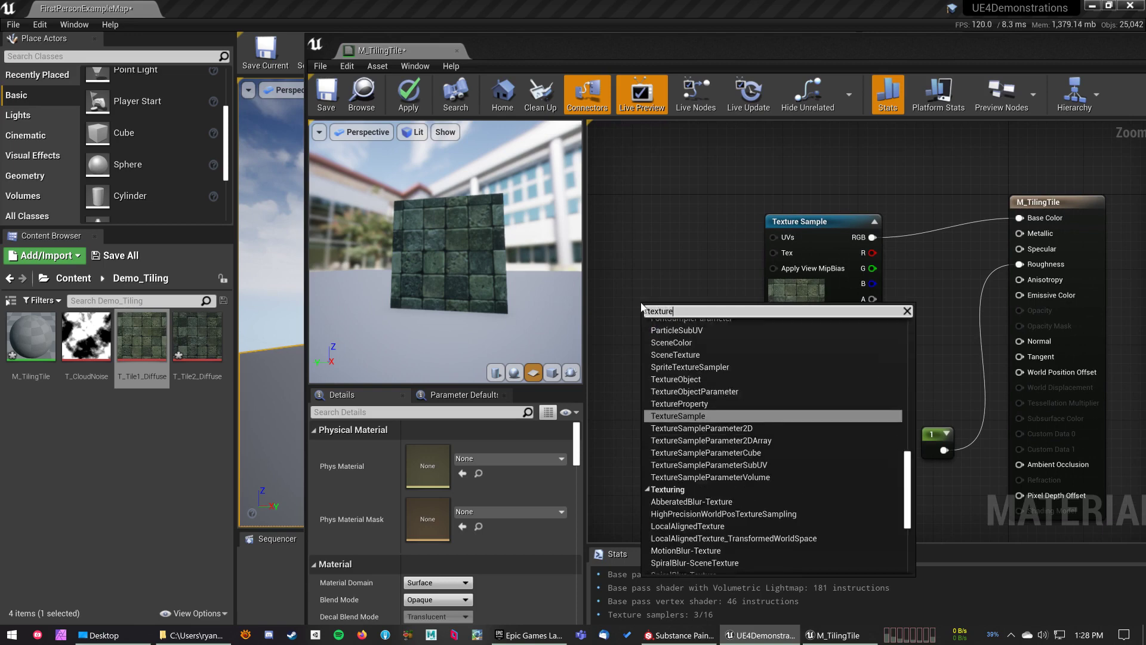
{"action": "type", "text": "co"}
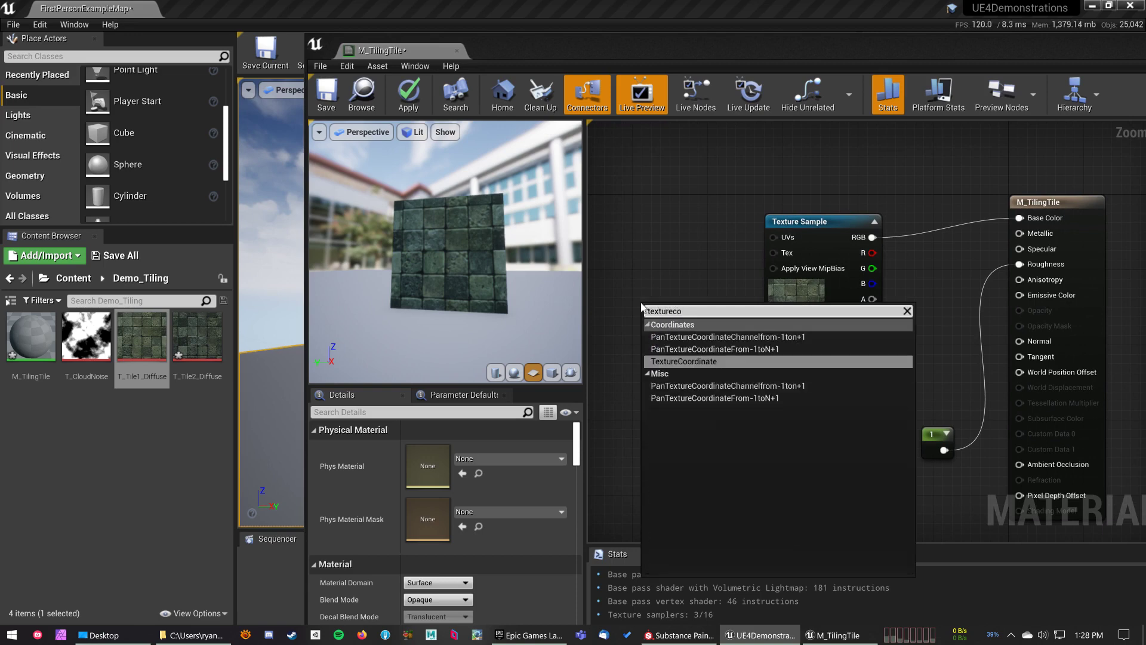
{"action": "left_click", "coordinate": [696, 361]}
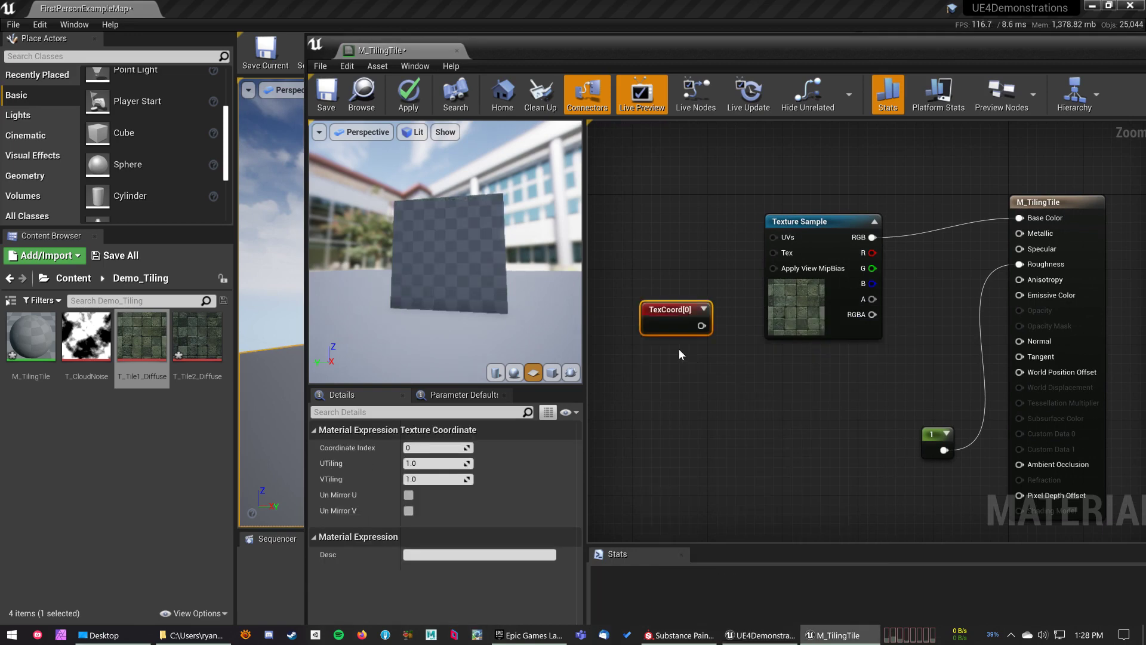
{"action": "left_click_drag", "start_coordinate": [701, 326], "coordinate": [773, 236]}
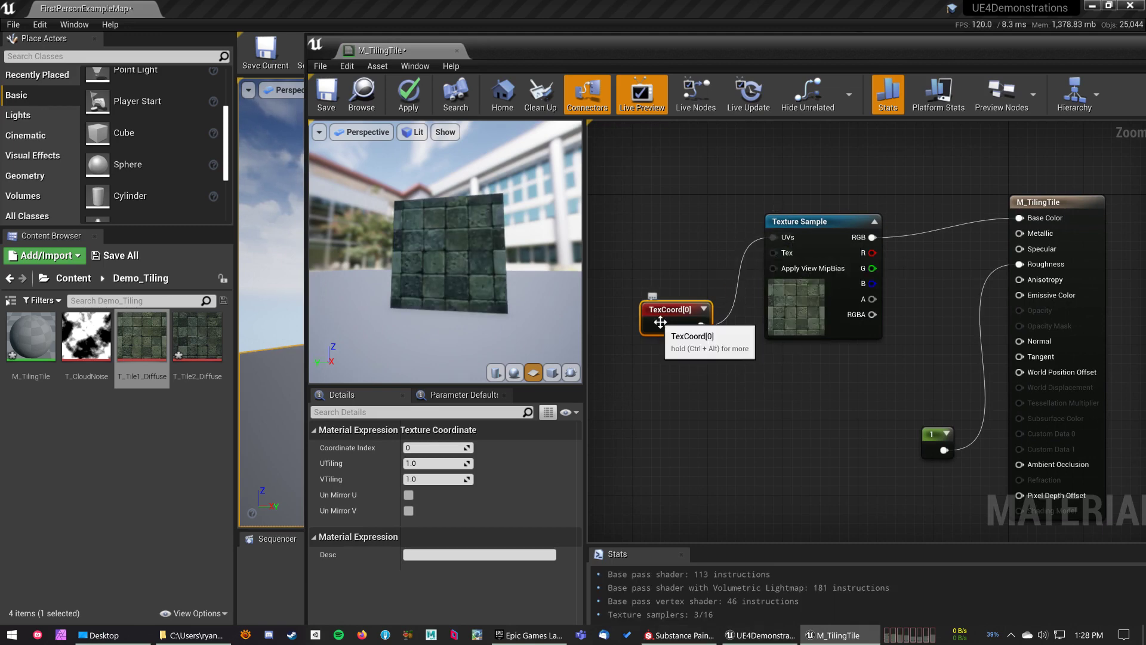
{"action": "left_click_drag", "start_coordinate": [660, 323], "coordinate": [663, 245]}
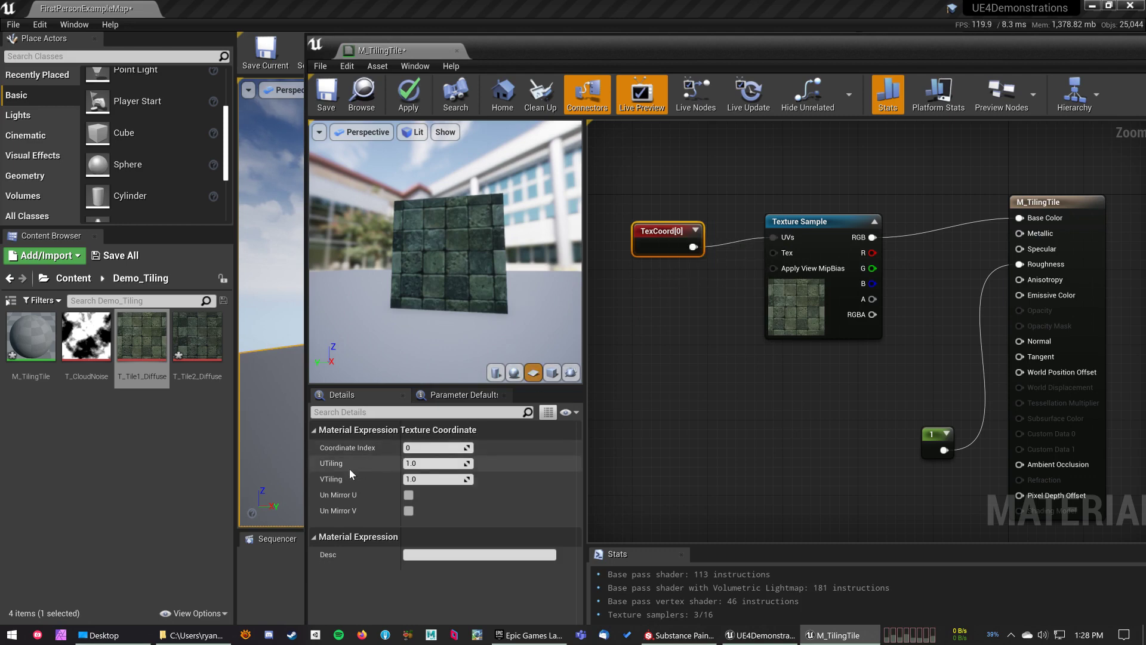
Set the texture coordinate's UTiling and VTiling to 3 and view the tiling closely on the preview plane
{"action": "left_click", "coordinate": [422, 464]}
{"action": "type", "text": "3"}
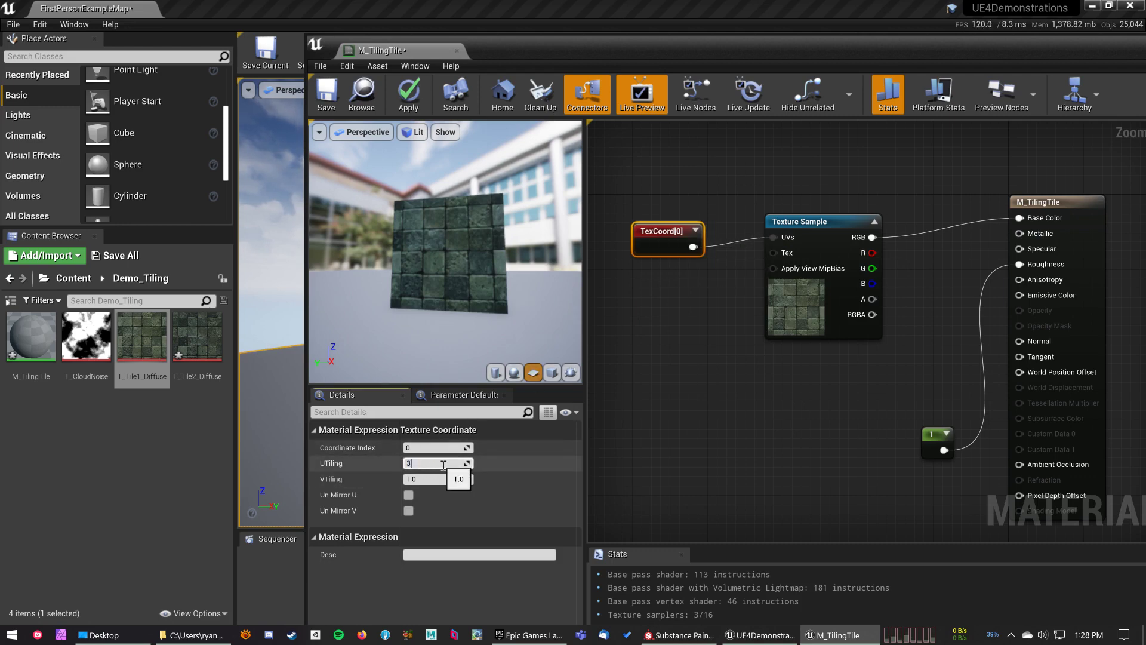
{"action": "key", "text": "Tab"}
{"action": "type", "text": "3"}
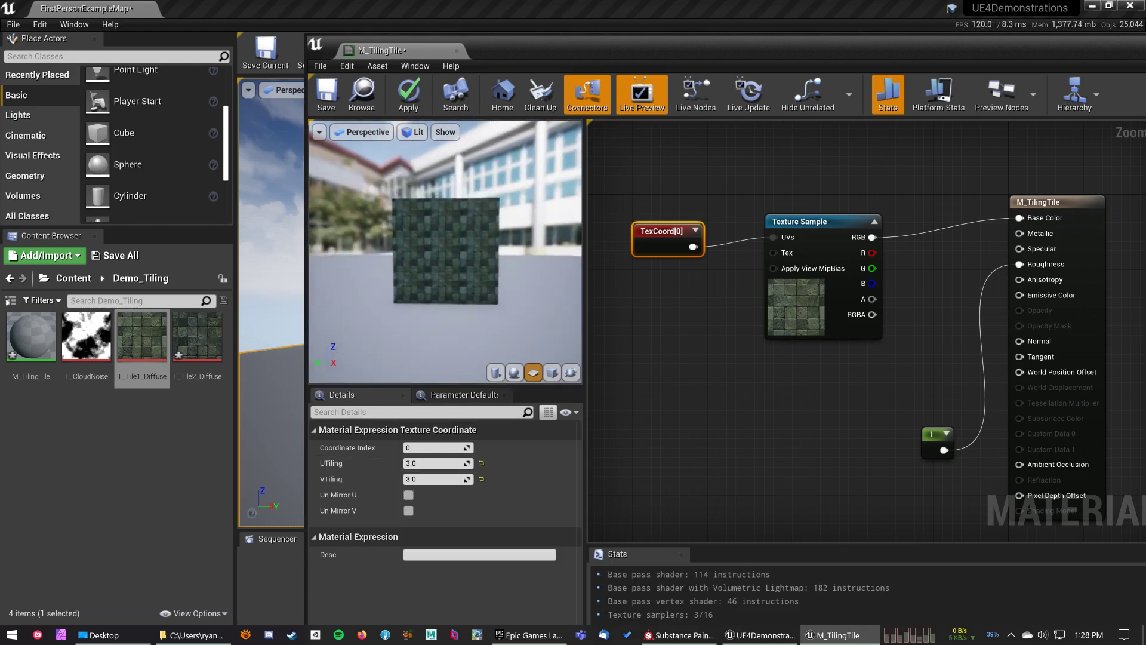
{"action": "scroll", "coordinate": [450, 241], "scroll_direction": "up", "scroll_amount": 5}
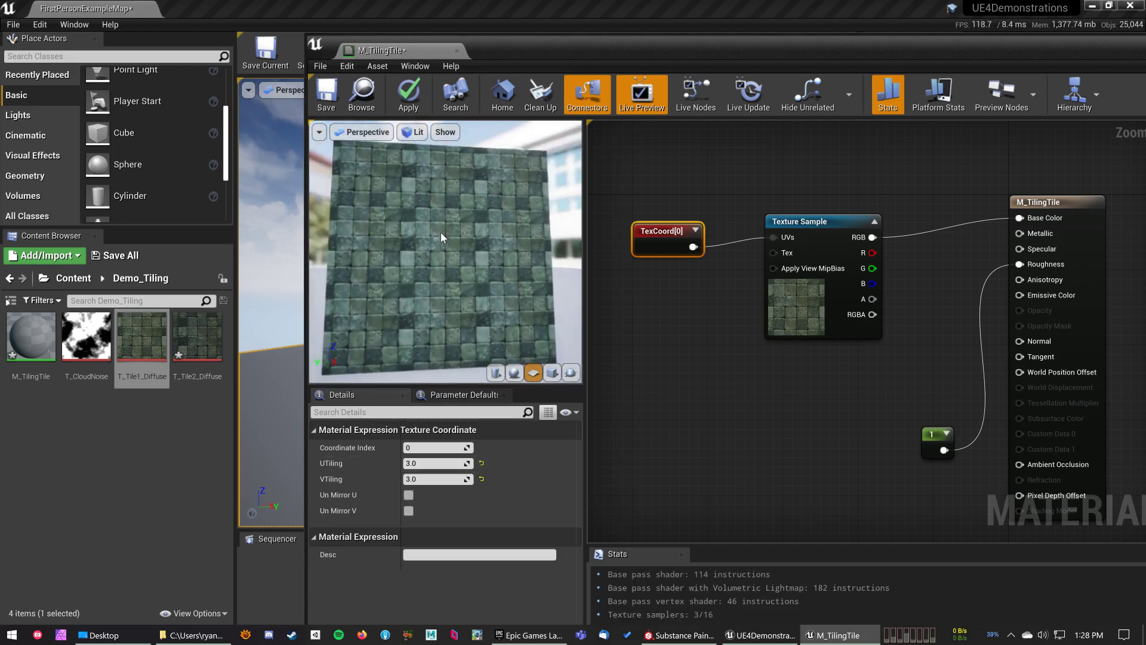
Save M_TilingTile and apply it to the cube in the level, keeping the material editor beside the cube
{"action": "left_click", "coordinate": [326, 96]}
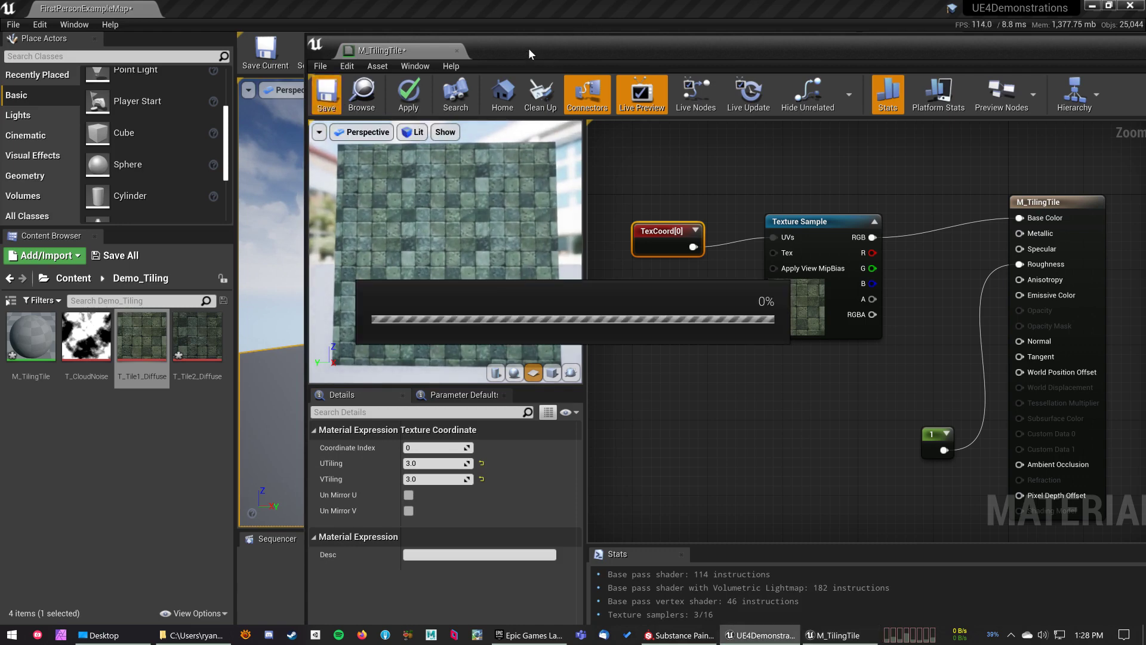
{"action": "left_click_drag", "start_coordinate": [520, 48], "coordinate": [807, 250]}
{"action": "left_click_drag", "start_coordinate": [31, 336], "coordinate": [499, 307]}
{"action": "scroll", "coordinate": [499, 307], "scroll_direction": "up", "scroll_amount": 3}
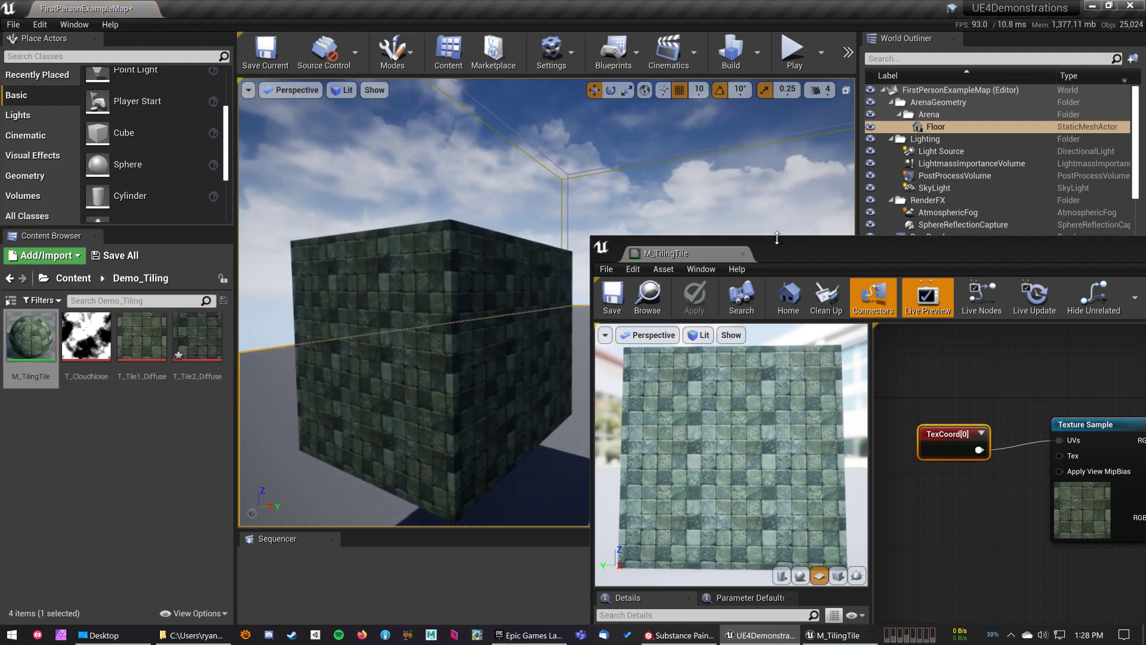
{"action": "left_click_drag", "start_coordinate": [777, 237], "coordinate": [685, 67]}
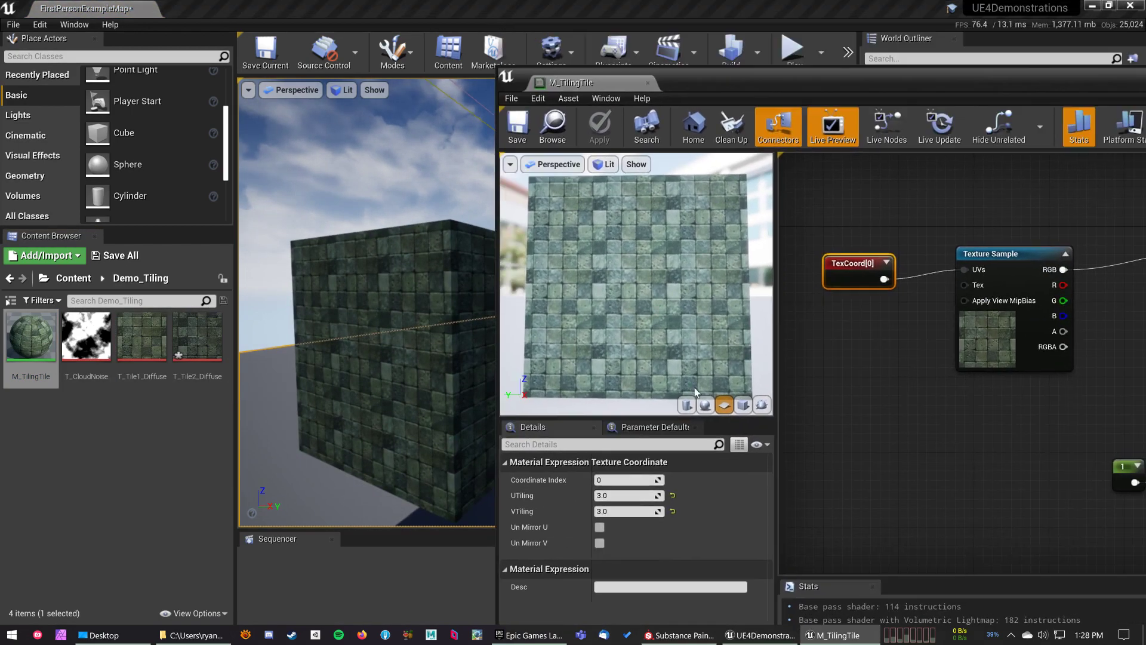
{"action": "left_click", "coordinate": [628, 512]}
{"action": "left_click", "coordinate": [629, 496]}
{"action": "left_click", "coordinate": [900, 416]}
{"action": "scroll", "coordinate": [930, 410], "scroll_direction": "down", "scroll_amount": 1}
{"action": "right_click_drag", "start_coordinate": [1005, 409], "coordinate": [910, 408]}
{"action": "scroll", "coordinate": [607, 566], "scroll_direction": "down", "scroll_amount": 2}
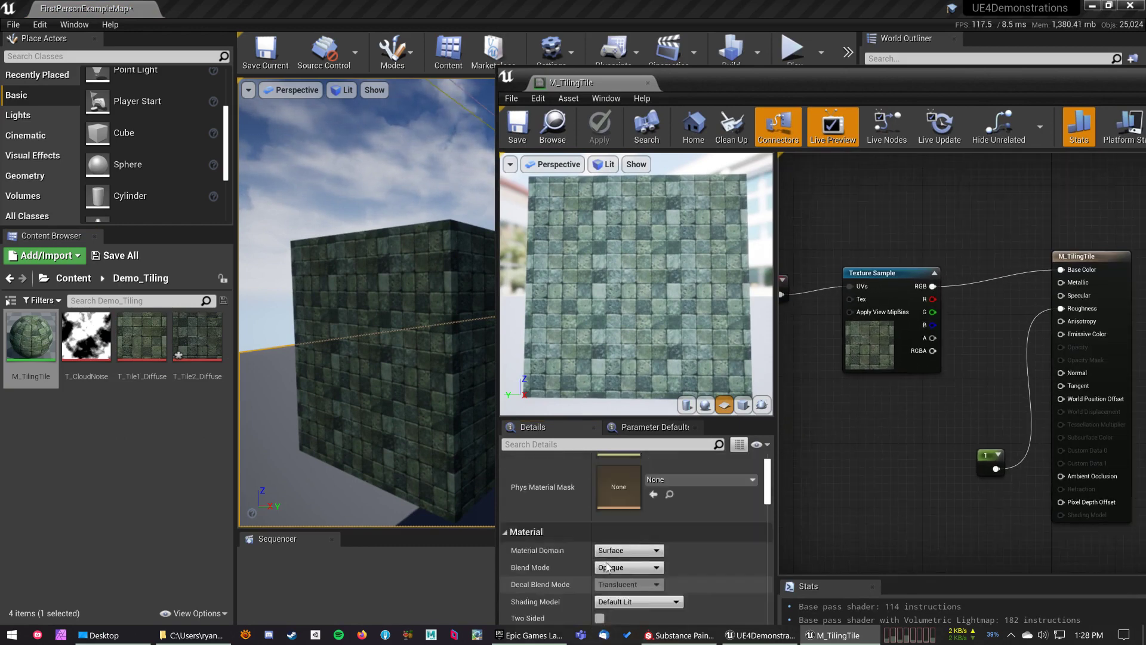
{"action": "scroll", "coordinate": [607, 566], "scroll_direction": "up", "scroll_amount": 2}
{"action": "right_click_drag", "start_coordinate": [814, 407], "coordinate": [986, 412]}
Set the texture coordinate's UTiling and VTiling to 10 and save the material
{"action": "left_click", "coordinate": [932, 314]}
{"action": "right_click_drag", "start_coordinate": [967, 359], "coordinate": [883, 365]}
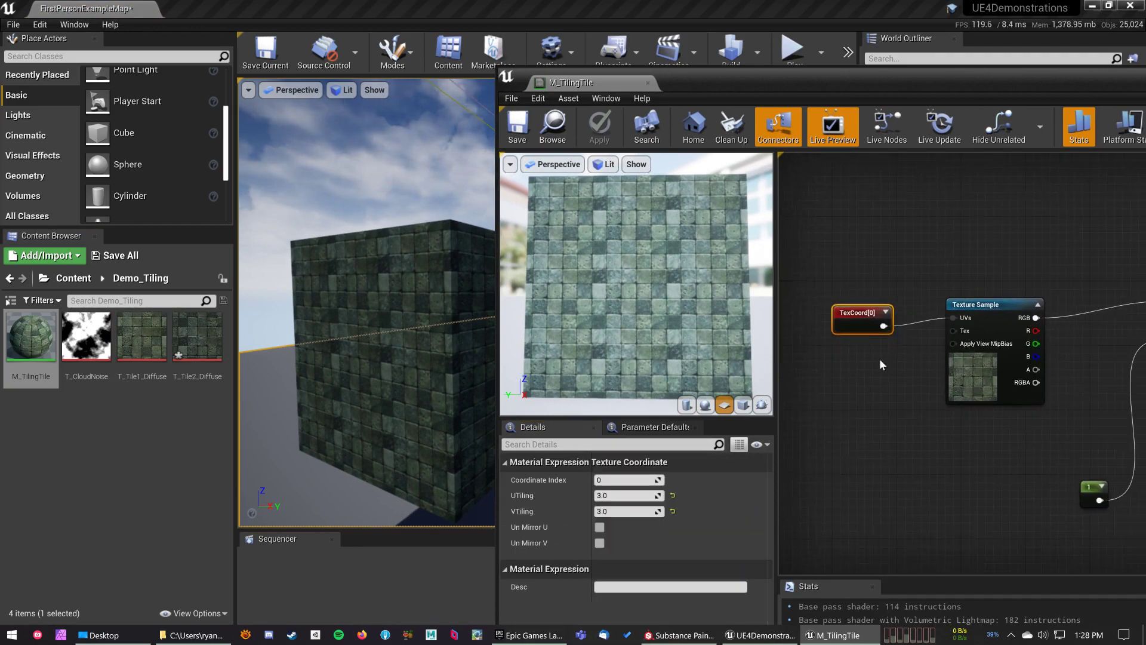
{"action": "left_click", "coordinate": [617, 496]}
{"action": "type", "text": "1"}
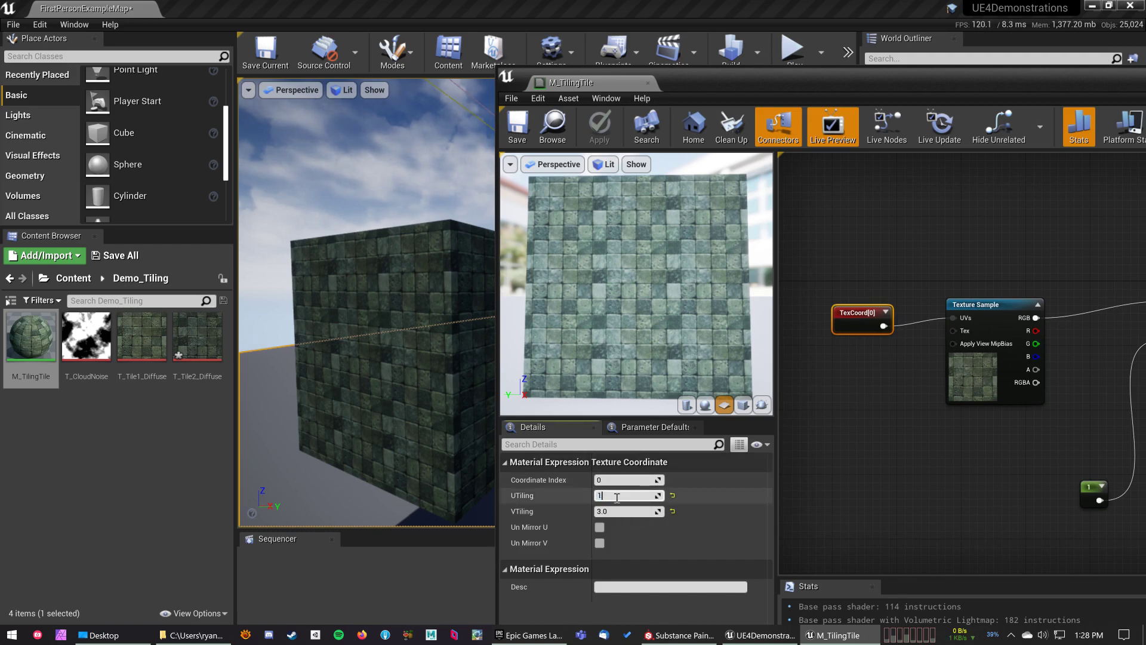
{"action": "type", "text": "0"}
{"action": "key", "text": "Tab"}
{"action": "type", "text": "10"}
{"action": "key", "text": "Return"}
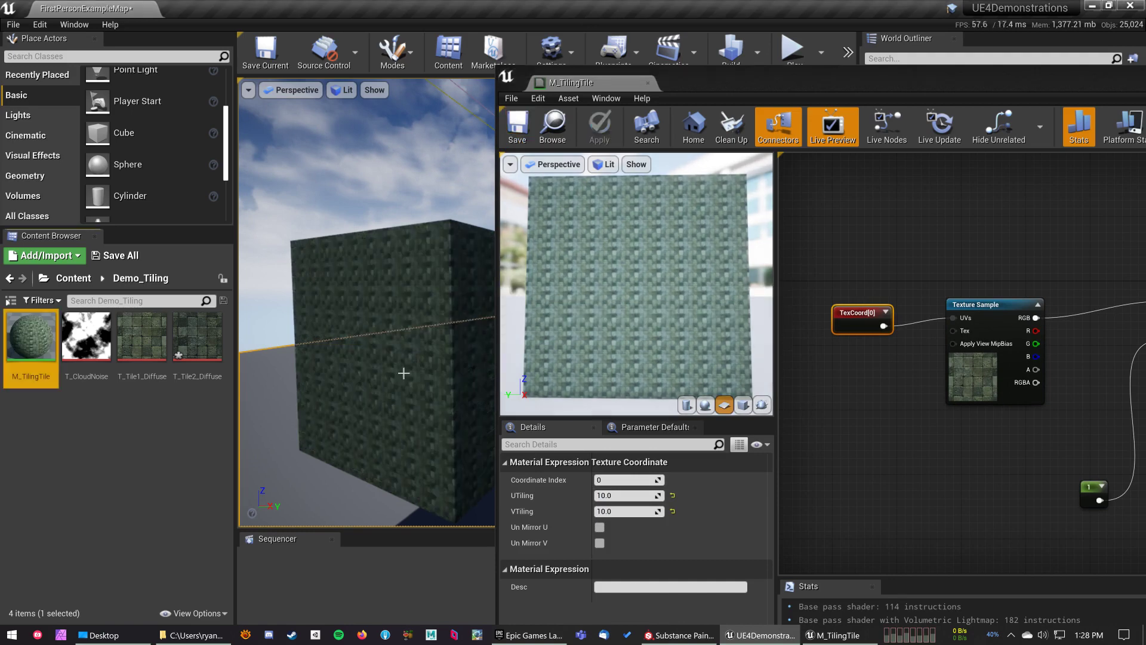
Examine the tile pattern's repetition on the cube's front face, with the material editor moved aside
{"action": "mouse_move", "coordinate": [384, 391]}
{"action": "right_mouse_down"}
{"action": "mouse_move", "coordinate": [412, 391]}
{"action": "mouse_move", "coordinate": [384, 382]}
{"action": "right_mouse_up"}
{"action": "key", "text": "a"}
{"action": "key", "text": "w"}
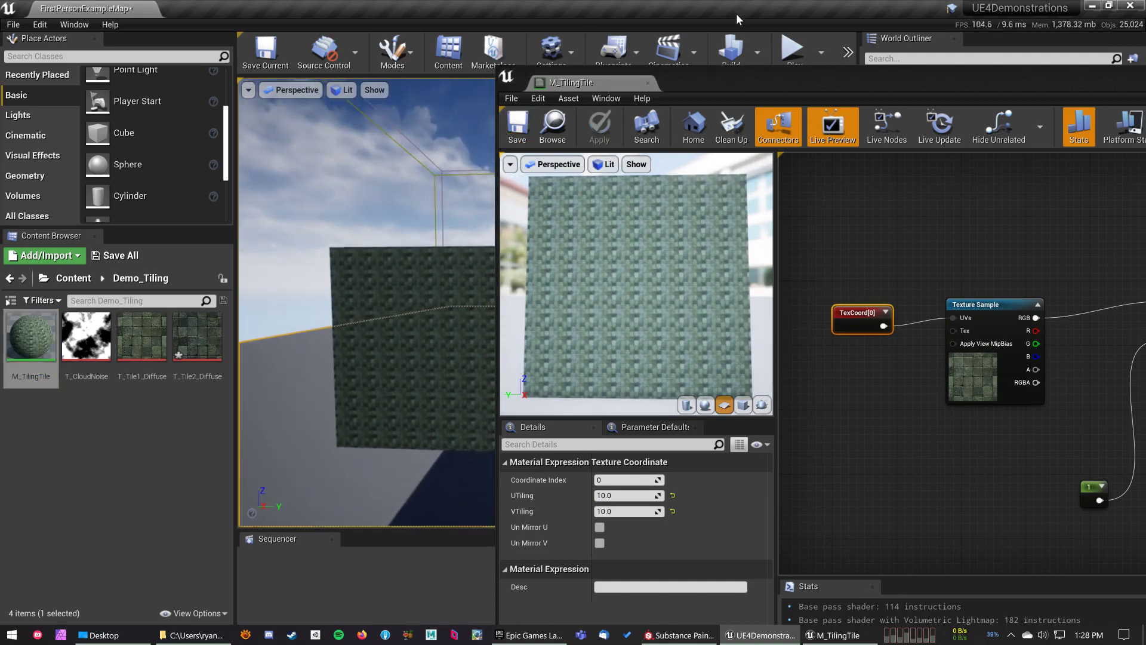
{"action": "left_click_drag", "start_coordinate": [716, 79], "coordinate": [796, 48]}
{"action": "key", "text": "w"}
{"action": "right_click_drag", "start_coordinate": [536, 247], "coordinate": [549, 248]}
{"action": "key", "text": "a"}
{"action": "key", "text": "s"}
{"action": "right_click_drag", "start_coordinate": [455, 316], "coordinate": [455, 316]}
{"action": "key", "text": "q"}
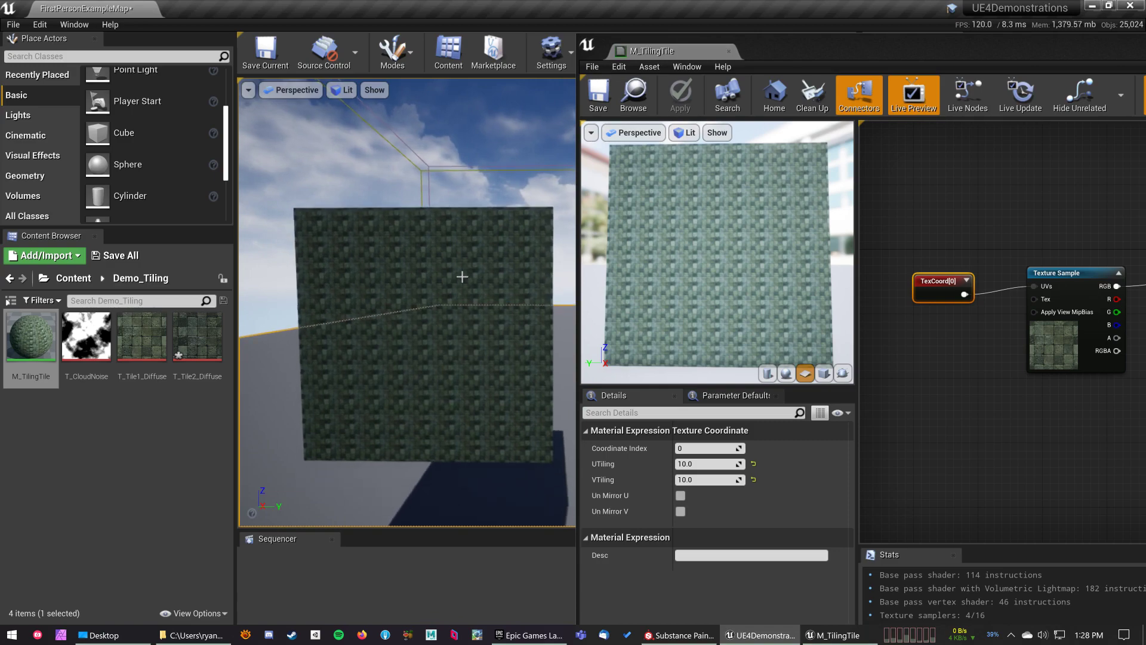
Move the material editor back over the level viewport and shift the M_TilingTile output node away from the texture sample
{"action": "left_click_drag", "start_coordinate": [797, 45], "coordinate": [524, 38]}
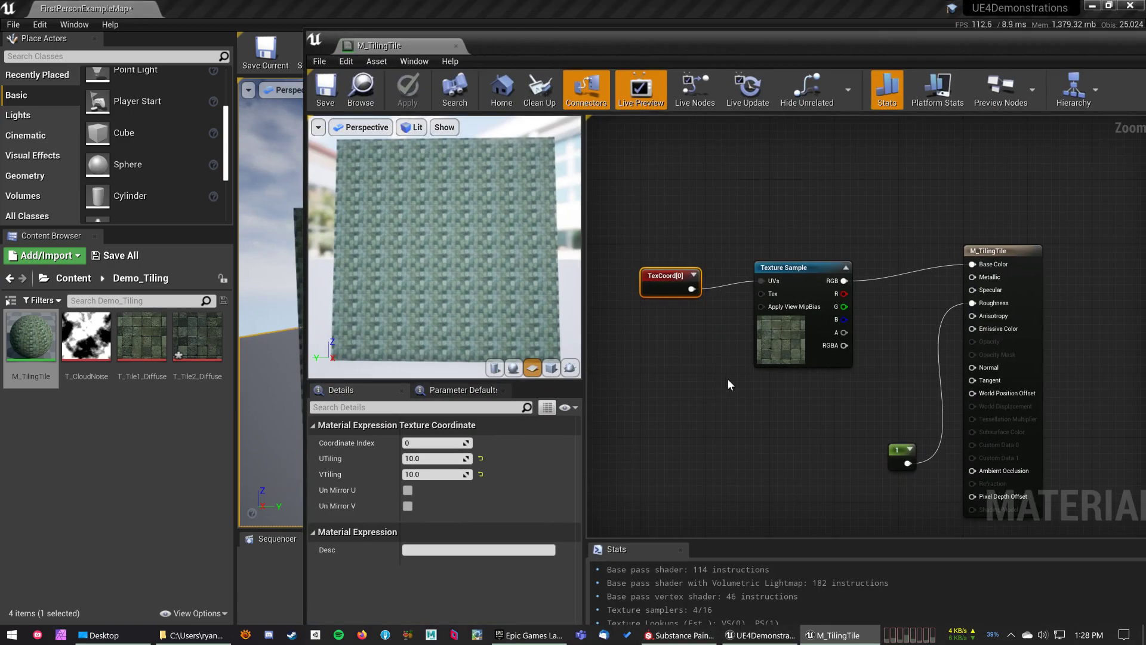
{"action": "right_click_drag", "start_coordinate": [735, 317], "coordinate": [693, 251]}
{"action": "left_click_drag", "start_coordinate": [989, 293], "coordinate": [1052, 325]}
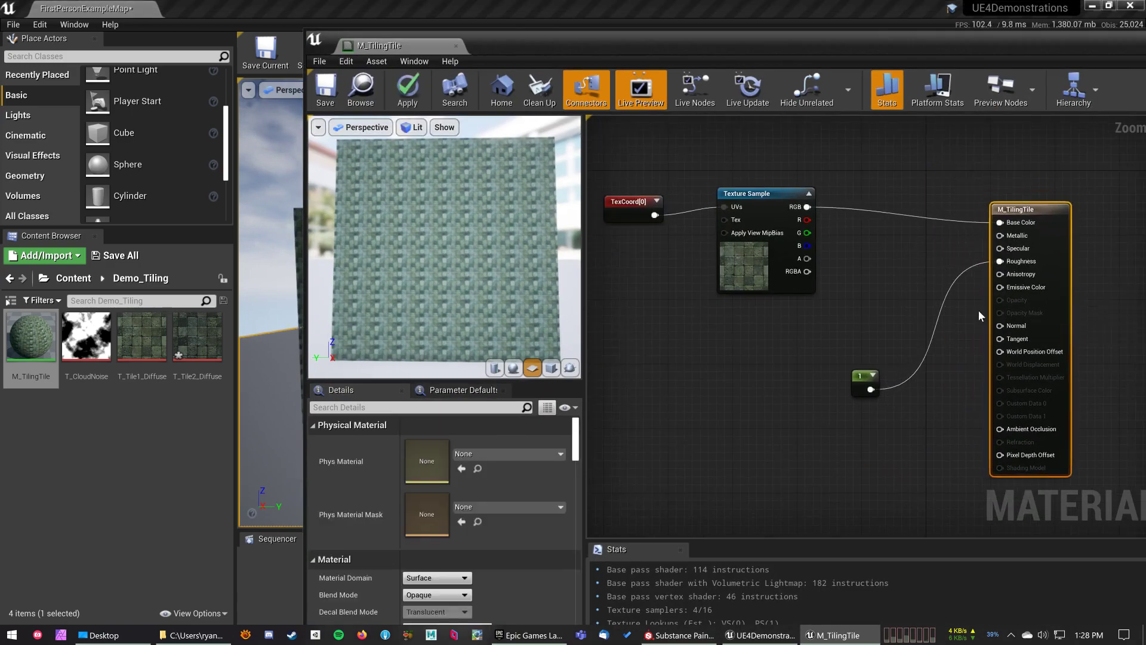
{"action": "right_click_drag", "start_coordinate": [851, 243], "coordinate": [856, 260]}
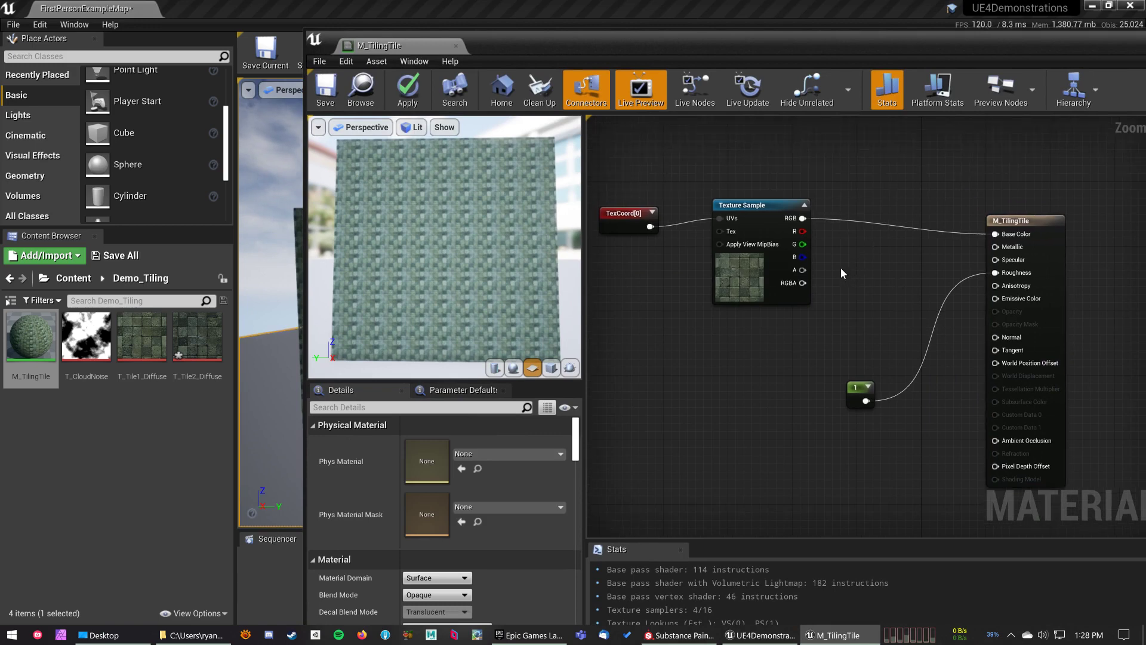
Add T_Tile2_Diffuse to the material graph as a second texture sample below the existing one
{"action": "mouse_move", "coordinate": [189, 338]}
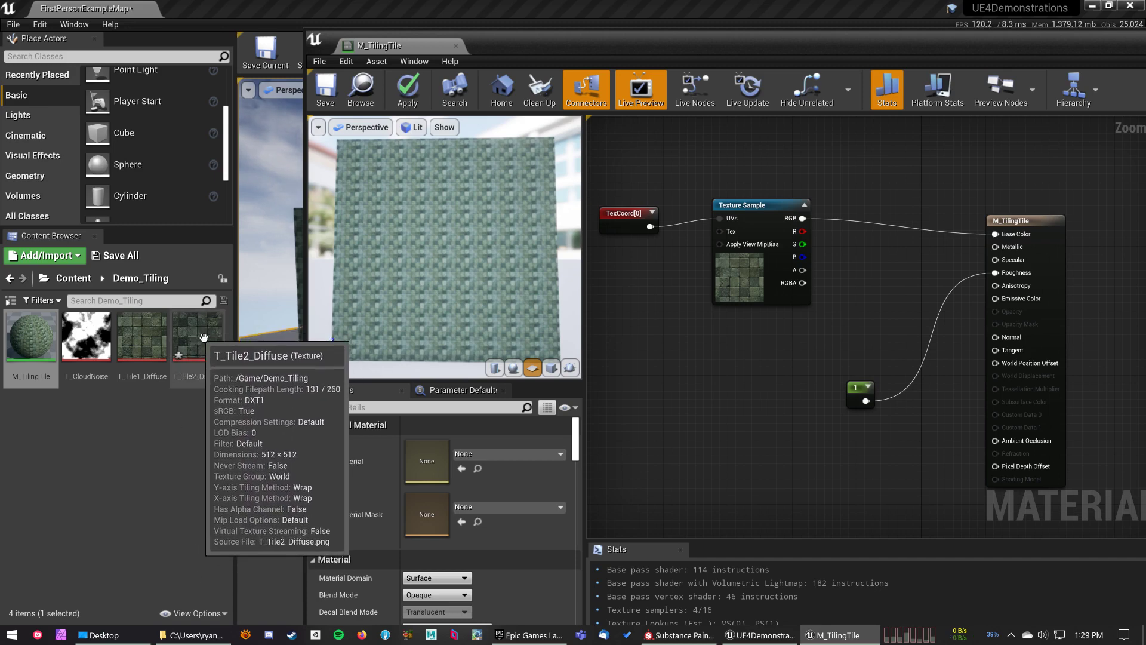
{"action": "mouse_move", "coordinate": [132, 341]}
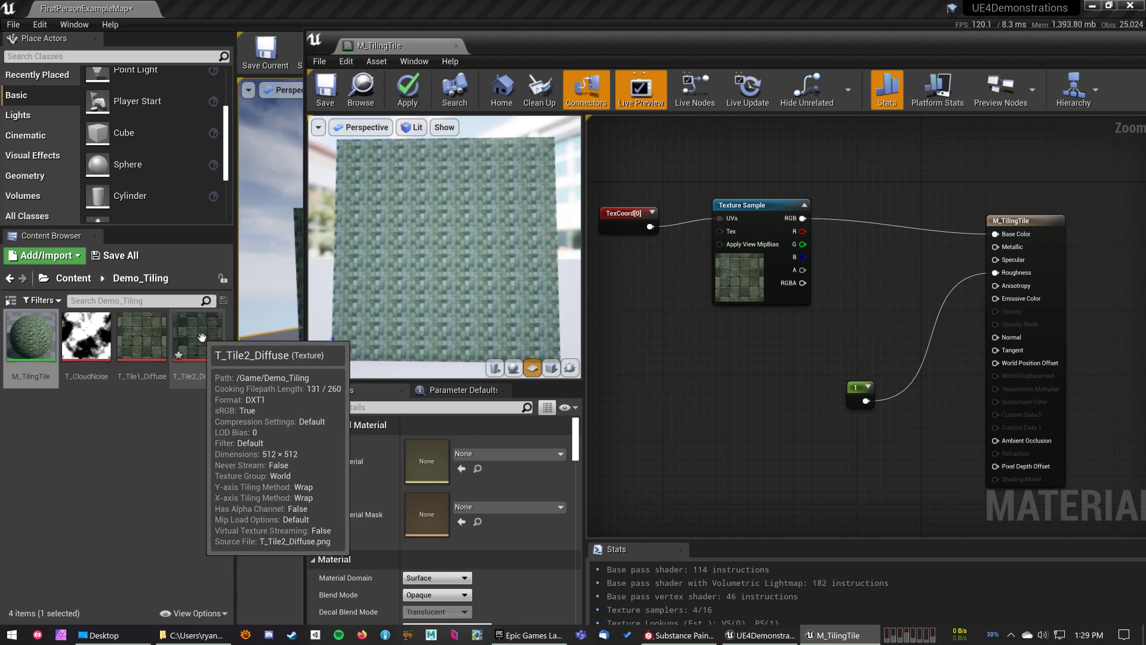
{"action": "left_click_drag", "start_coordinate": [202, 338], "coordinate": [758, 335]}
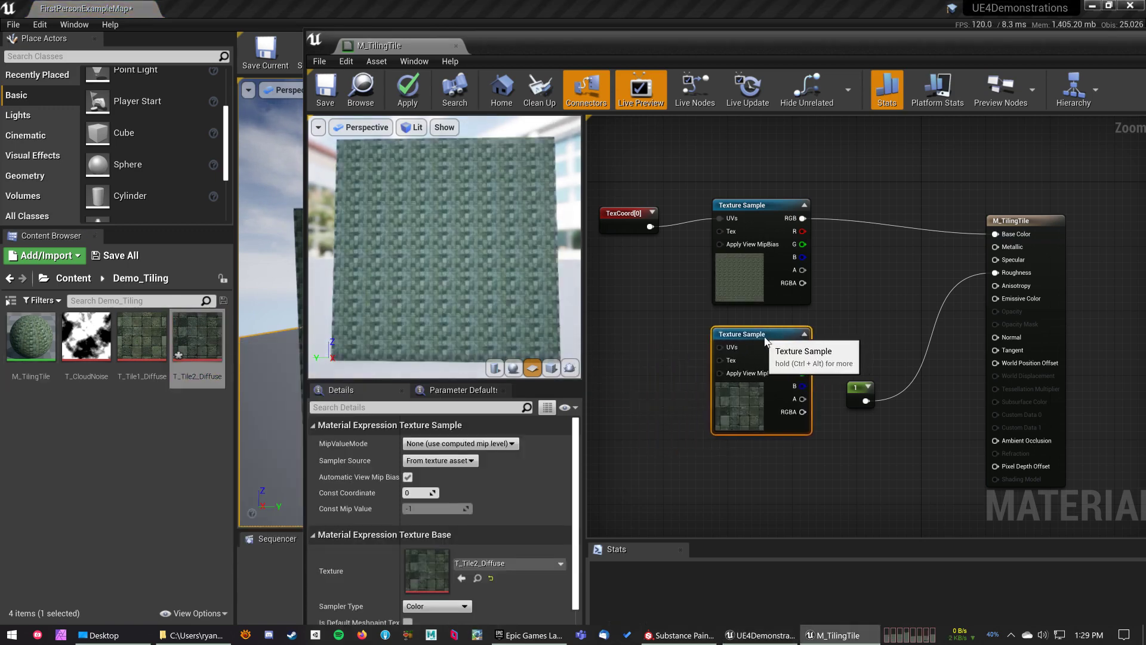
{"action": "left_click", "coordinate": [692, 407]}
Connect the TexCoord node's output to the UVs input of the T_Tile2_Diffuse texture sample
{"action": "right_click_drag", "start_coordinate": [805, 469], "coordinate": [810, 438]}
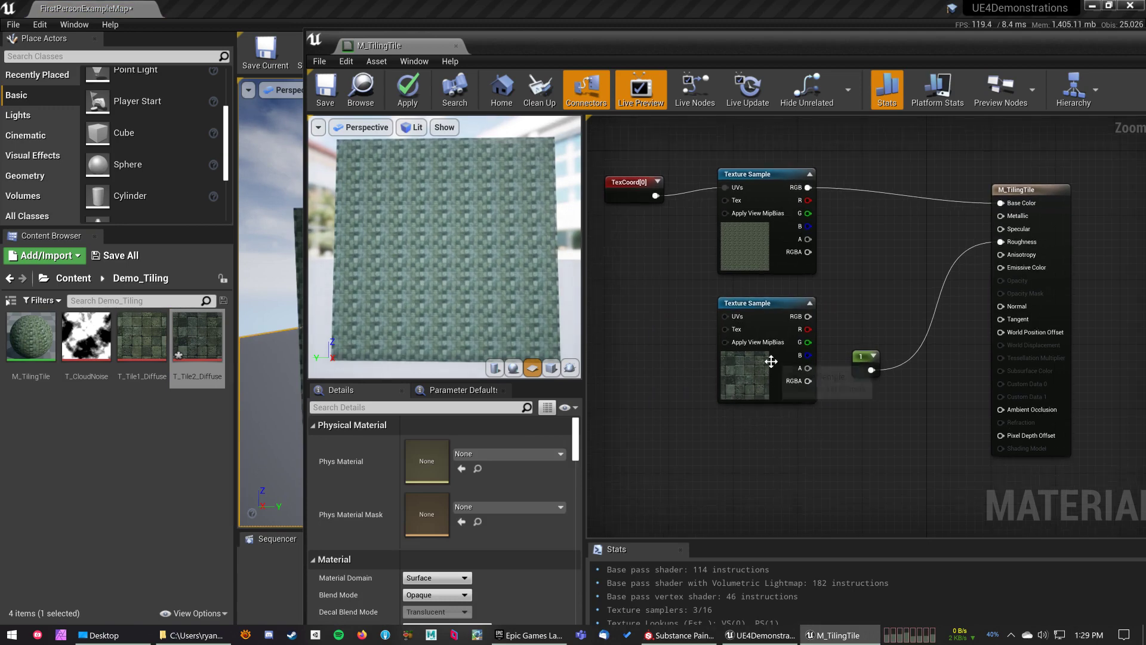
{"action": "right_click_drag", "start_coordinate": [853, 302], "coordinate": [841, 317]}
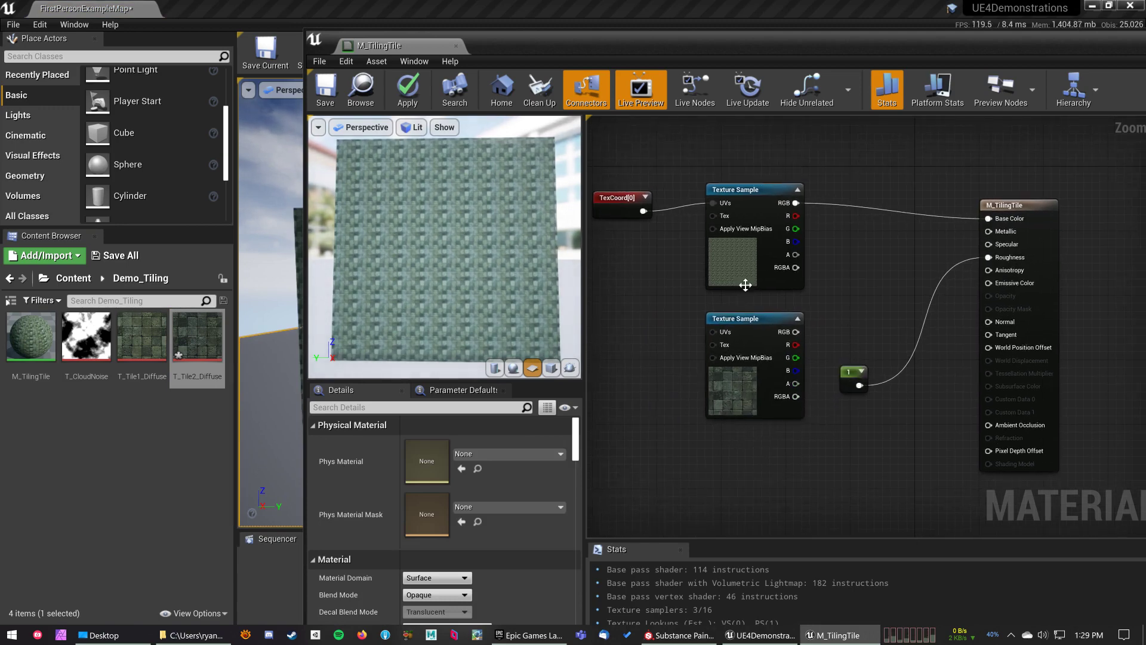
{"action": "right_click_drag", "start_coordinate": [595, 325], "coordinate": [604, 325]}
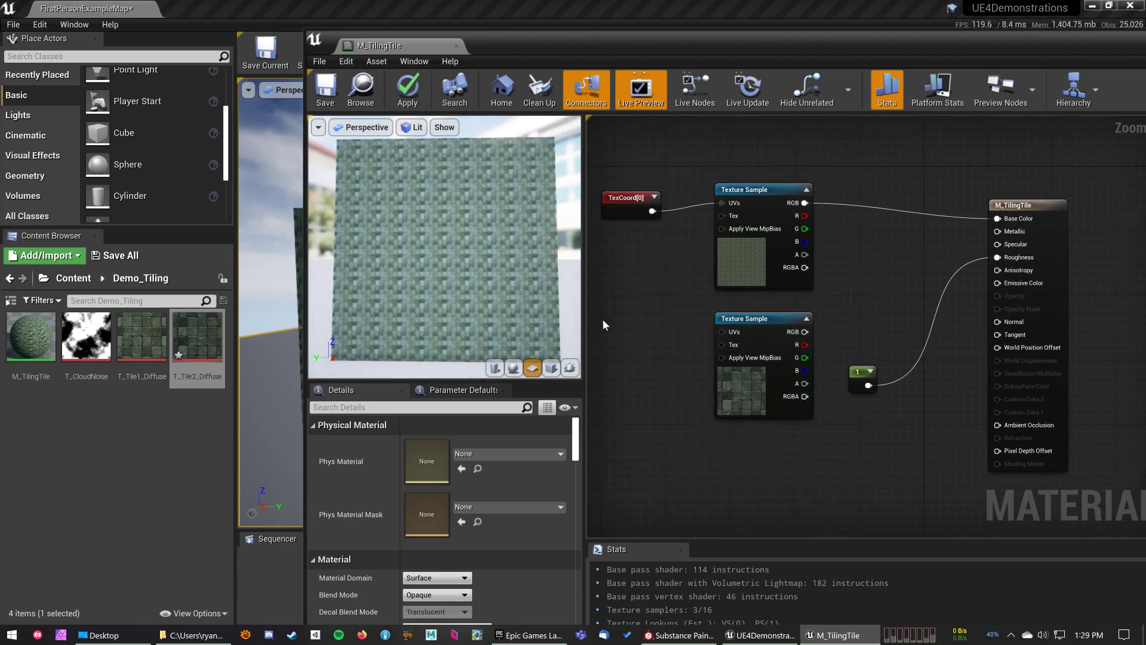
{"action": "left_click_drag", "start_coordinate": [652, 211], "coordinate": [722, 332]}
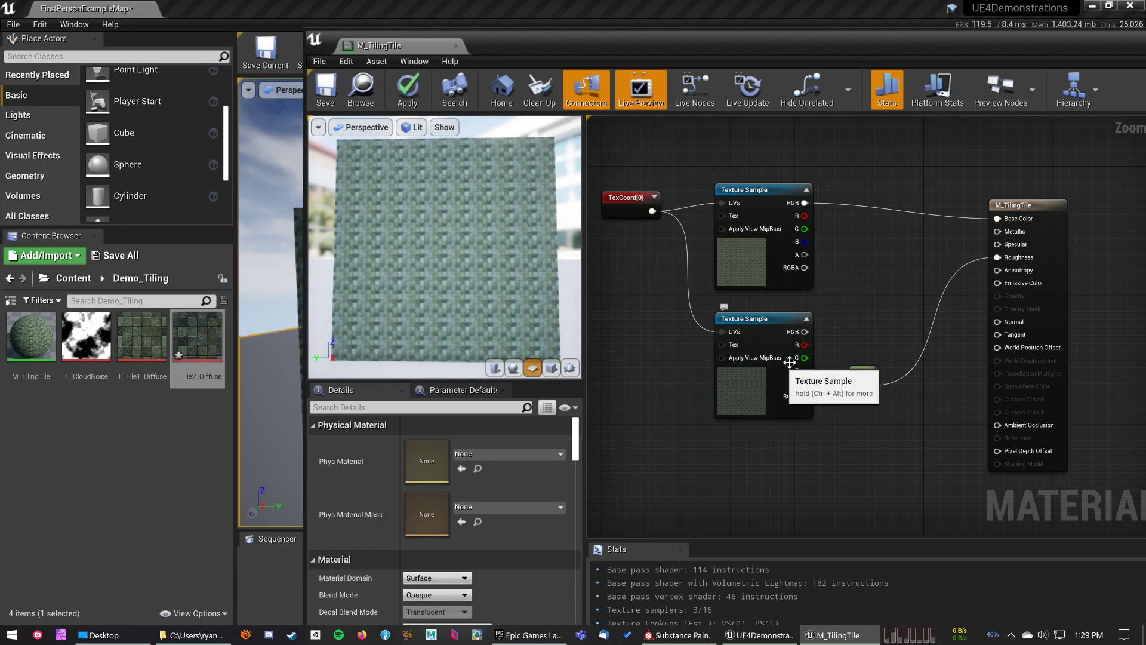
Make more room between the texture samples and the M_TilingTile output node, and reposition the material editor to show more of the graph
{"action": "right_click_drag", "start_coordinate": [959, 259], "coordinate": [926, 274]}
{"action": "left_click_drag", "start_coordinate": [1019, 271], "coordinate": [1130, 254]}
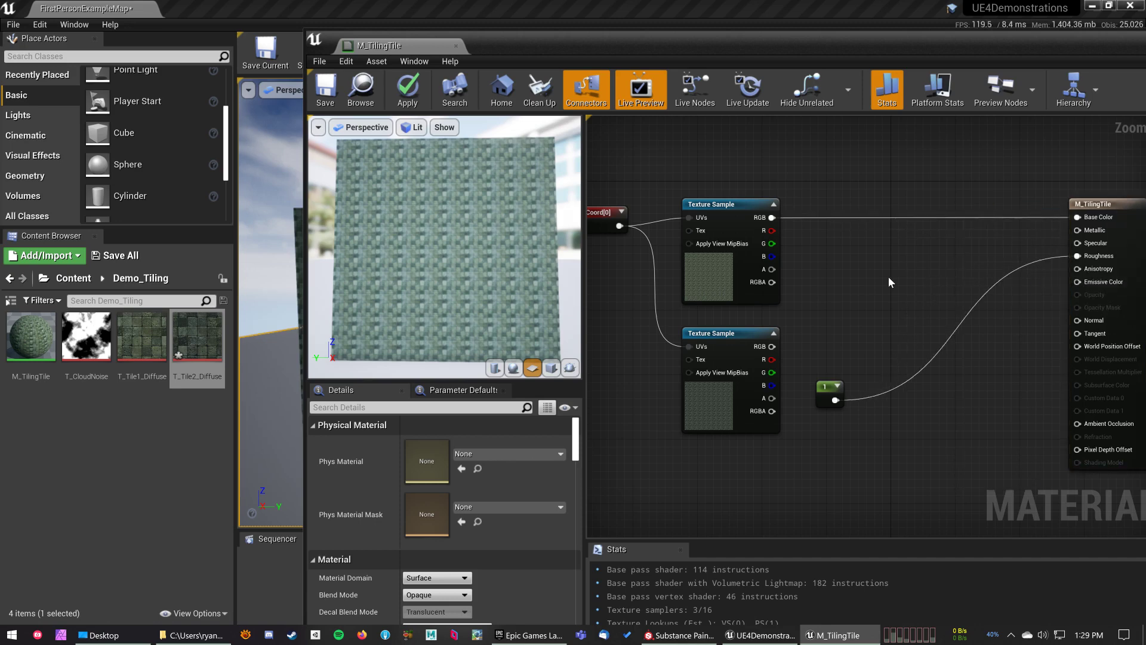
{"action": "right_click_drag", "start_coordinate": [890, 282], "coordinate": [912, 294]}
{"action": "left_click_drag", "start_coordinate": [826, 40], "coordinate": [742, 15]}
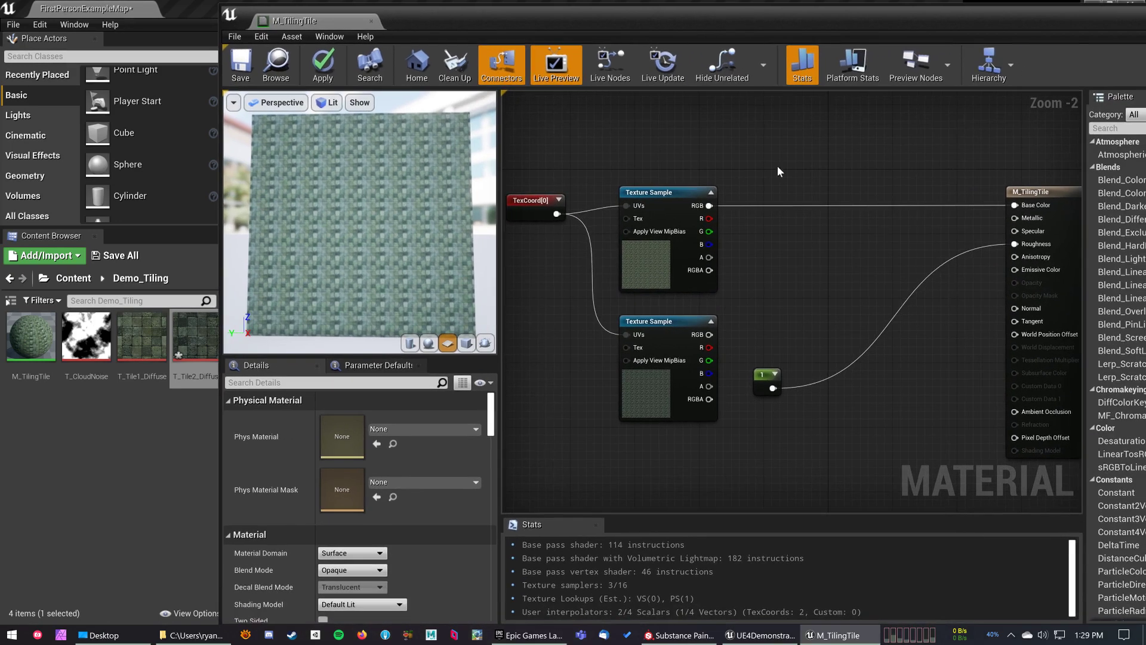
Add a LinearInterpolate node between the texture samples and the M_TilingTile output node
{"action": "right_click_drag", "start_coordinate": [804, 235], "coordinate": [848, 241]}
{"action": "right_click", "coordinate": [824, 263]}
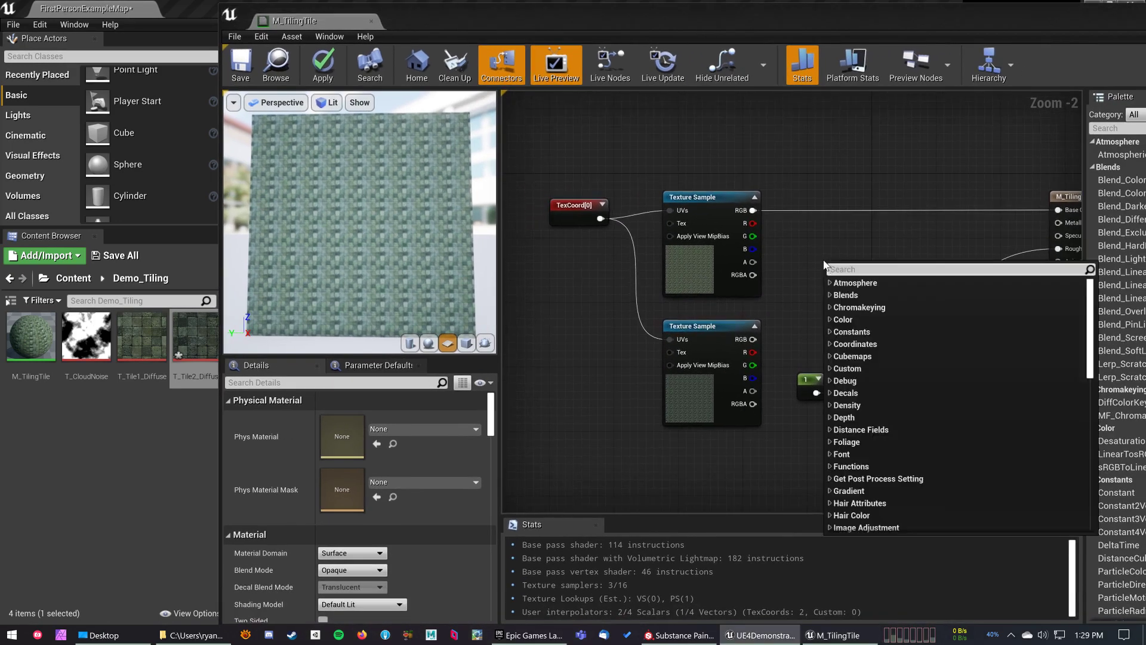
{"action": "type", "text": "linearinter"}
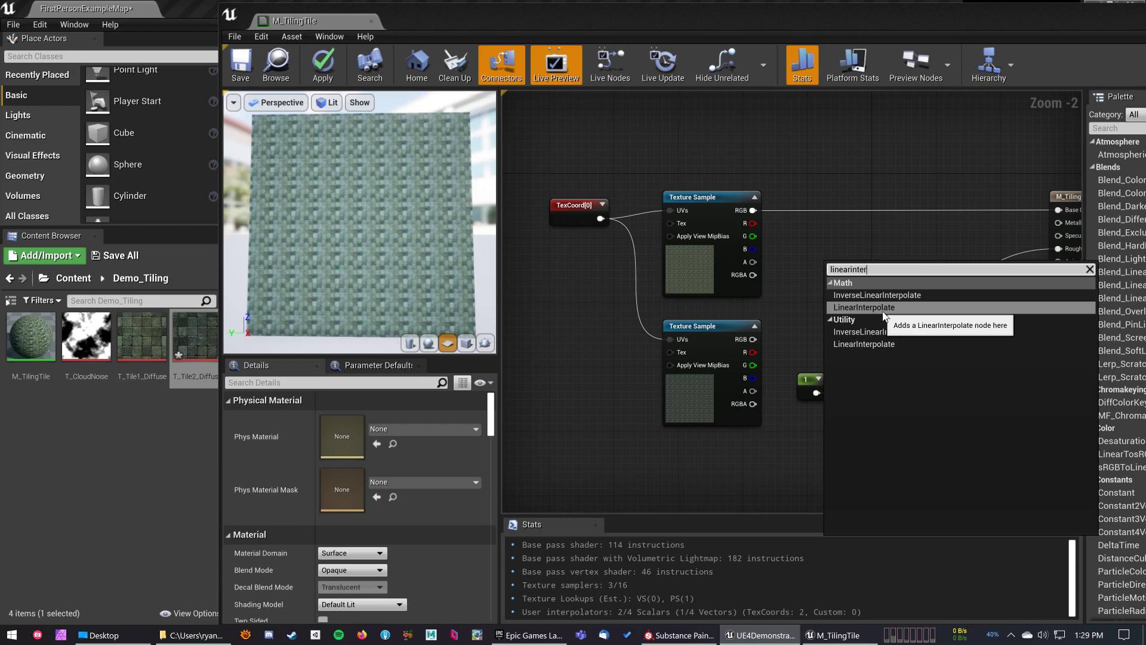
{"action": "left_click", "coordinate": [883, 308]}
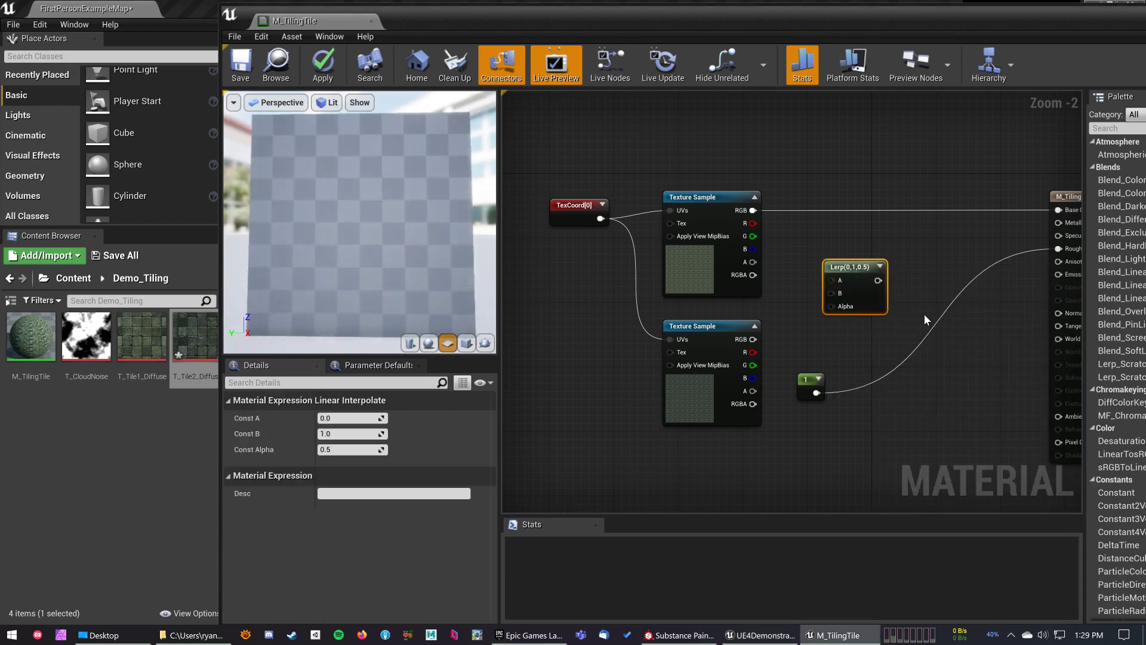
Connect the upper texture sample's RGB to the Lerp's A input and the lower sample's RGB to its B input
{"action": "scroll", "coordinate": [895, 311], "scroll_direction": "up", "scroll_amount": 1}
{"action": "scroll", "coordinate": [747, 328], "scroll_direction": "up", "scroll_amount": 1}
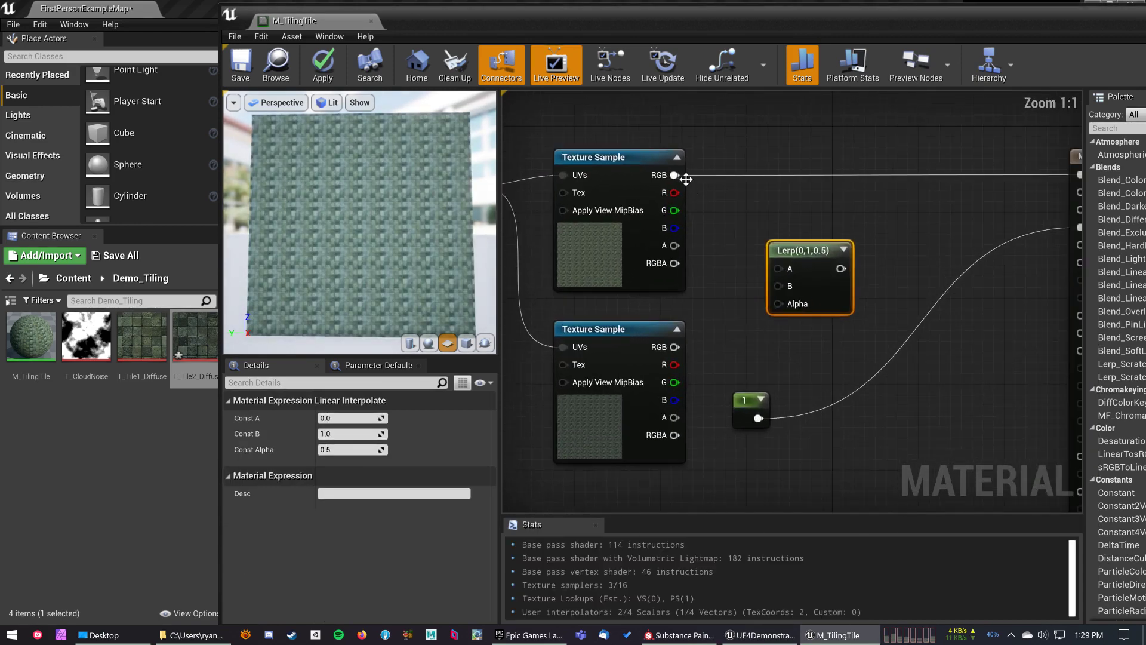
{"action": "left_click_drag", "start_coordinate": [686, 179], "coordinate": [773, 268]}
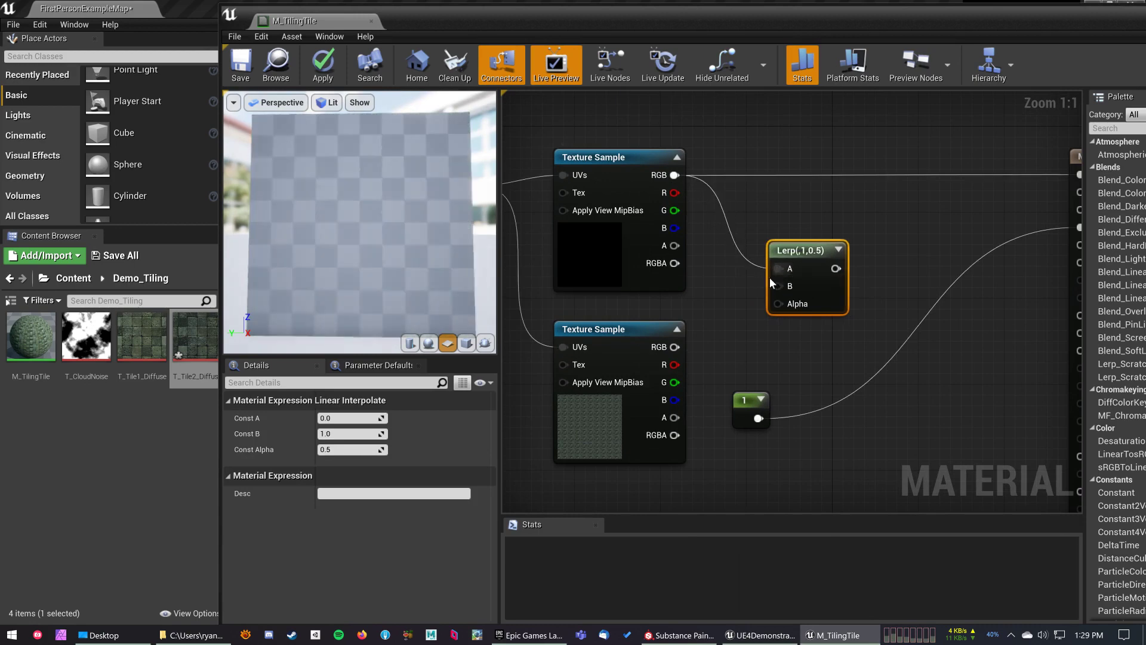
{"action": "left_click_drag", "start_coordinate": [676, 351], "coordinate": [814, 242]}
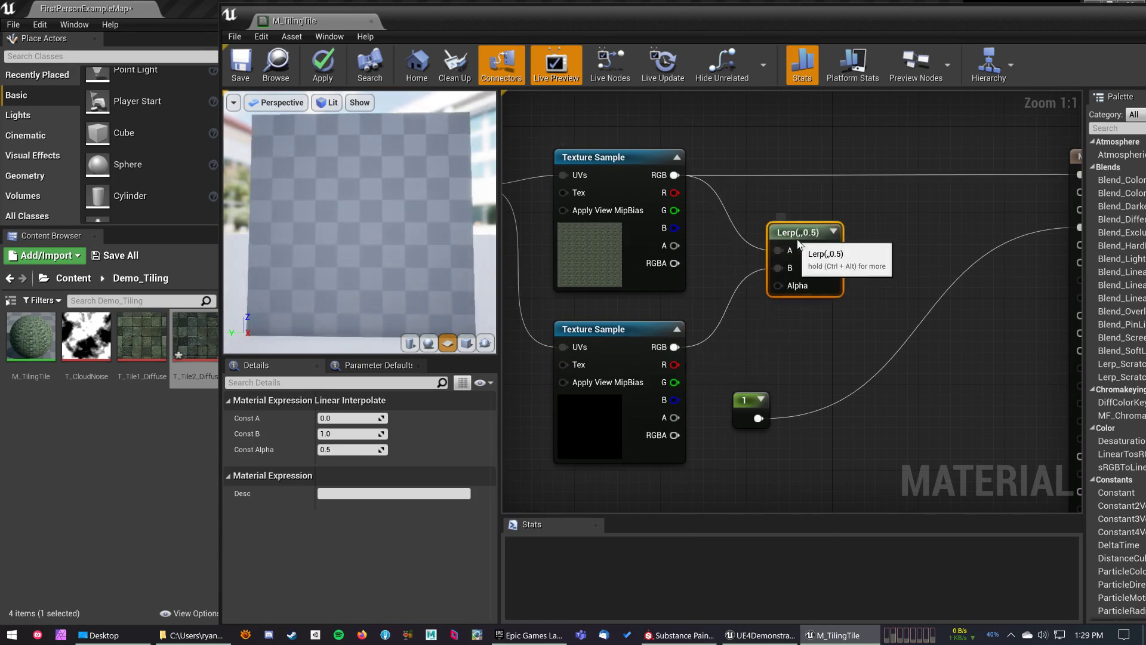
Add a Constant node below the Lerp and connect it to the Lerp's Alpha input
{"action": "right_click_drag", "start_coordinate": [820, 273], "coordinate": [732, 285]}
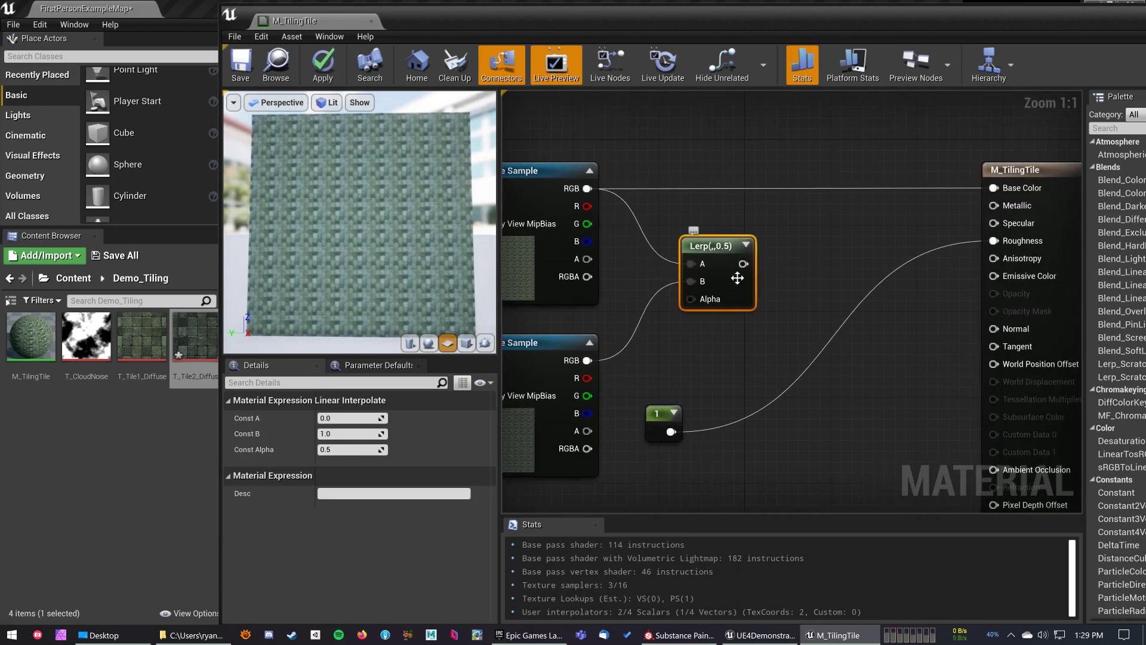
{"action": "right_click", "coordinate": [673, 367]}
{"action": "type", "text": "c"}
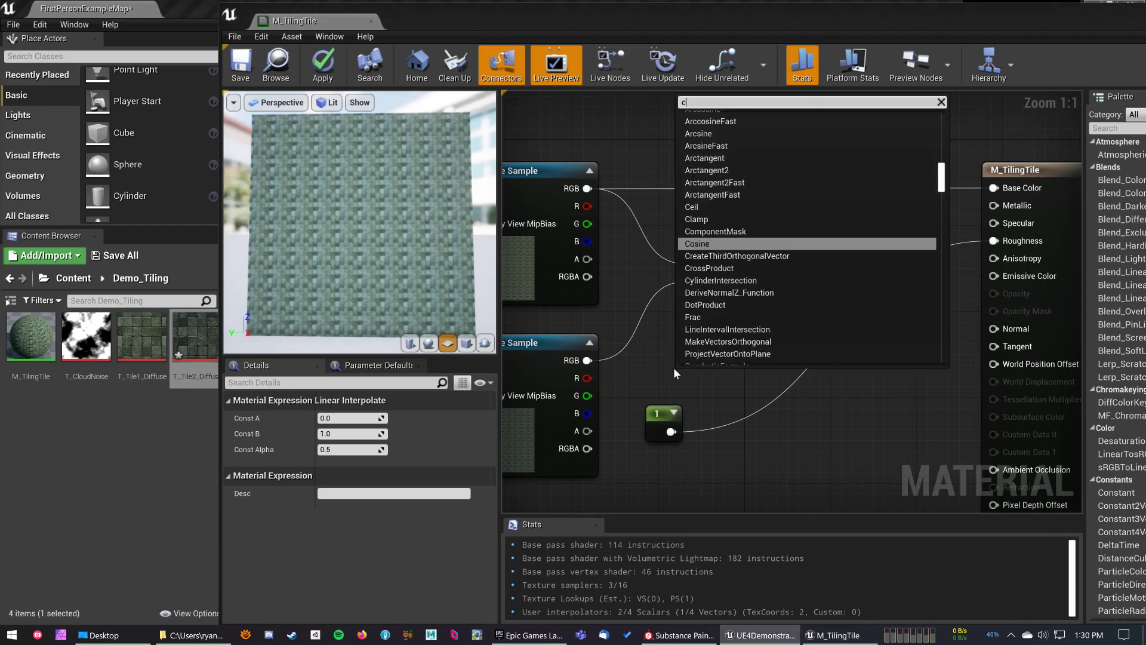
{"action": "type", "text": "onst"}
{"action": "key", "text": "Return"}
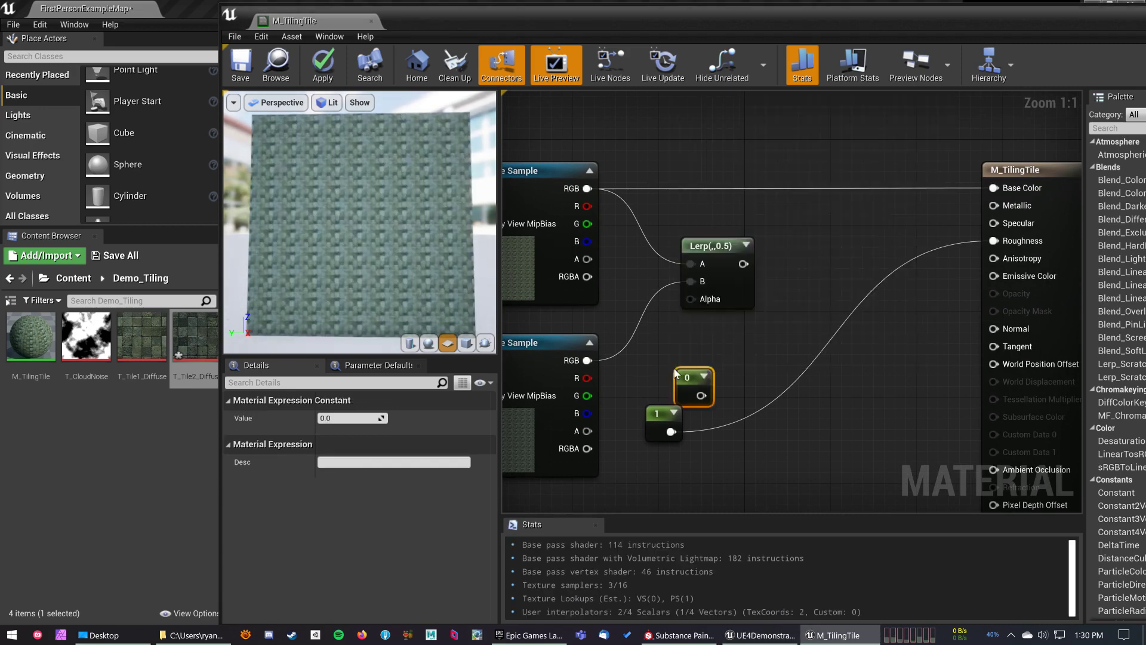
{"action": "left_click_drag", "start_coordinate": [702, 395], "coordinate": [650, 336]}
Connect the Lerp's output to the material's Base Color and move the Lerp node farther from the texture samples
{"action": "left_click_drag", "start_coordinate": [733, 263], "coordinate": [994, 188]}
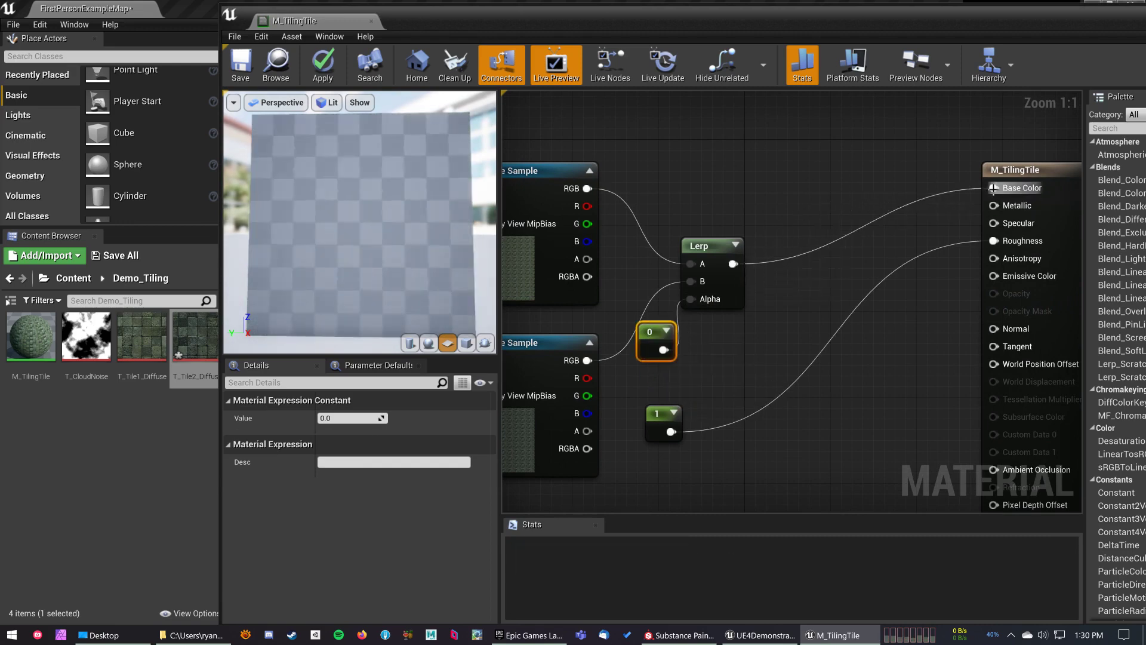
{"action": "right_click_drag", "start_coordinate": [710, 339], "coordinate": [872, 321]}
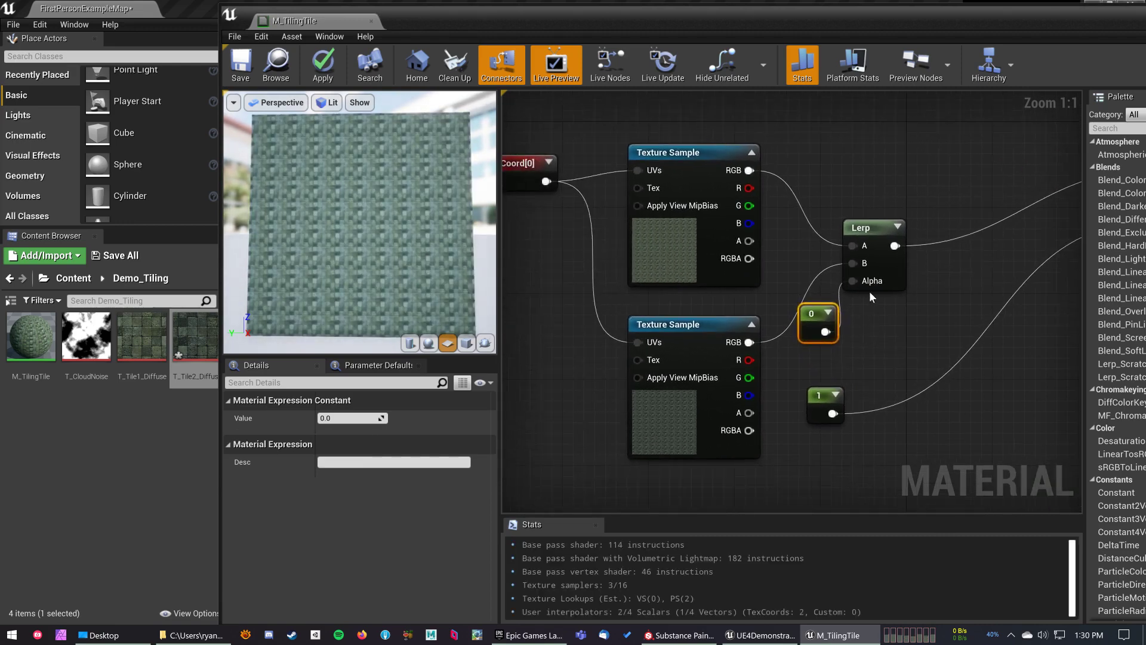
{"action": "left_click", "coordinate": [871, 287]}
{"action": "left_click_drag", "start_coordinate": [872, 286], "coordinate": [904, 286]}
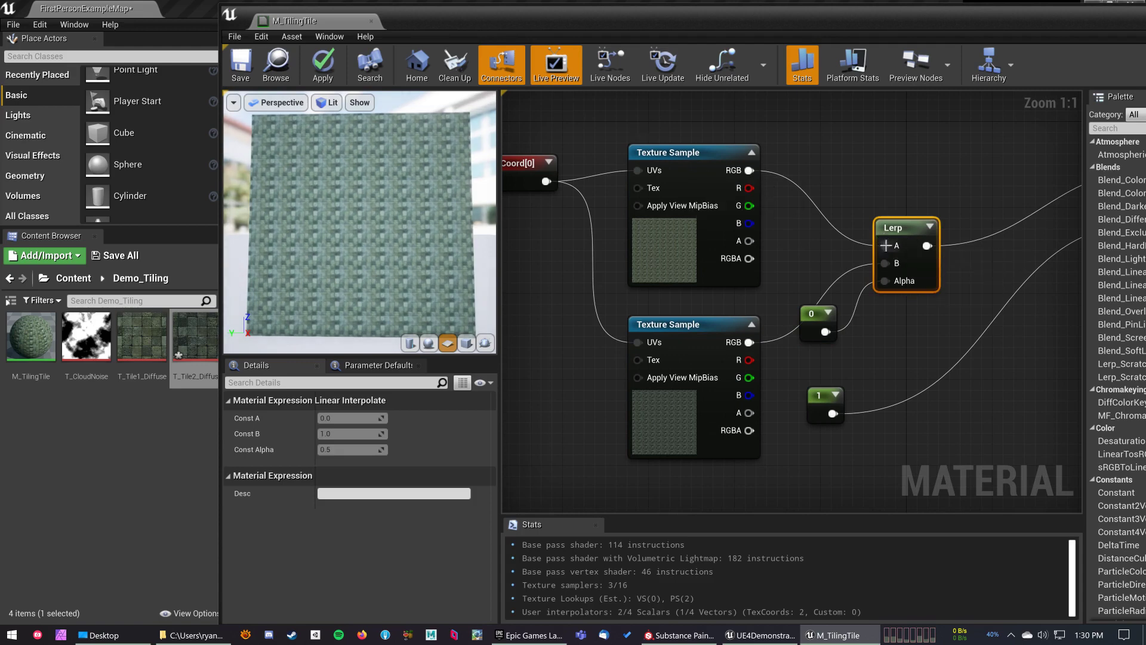
Try values of 1 and 0.5 for the Alpha constant and compare the texture blends on the preview plane
{"action": "left_click_drag", "start_coordinate": [817, 325], "coordinate": [829, 335]}
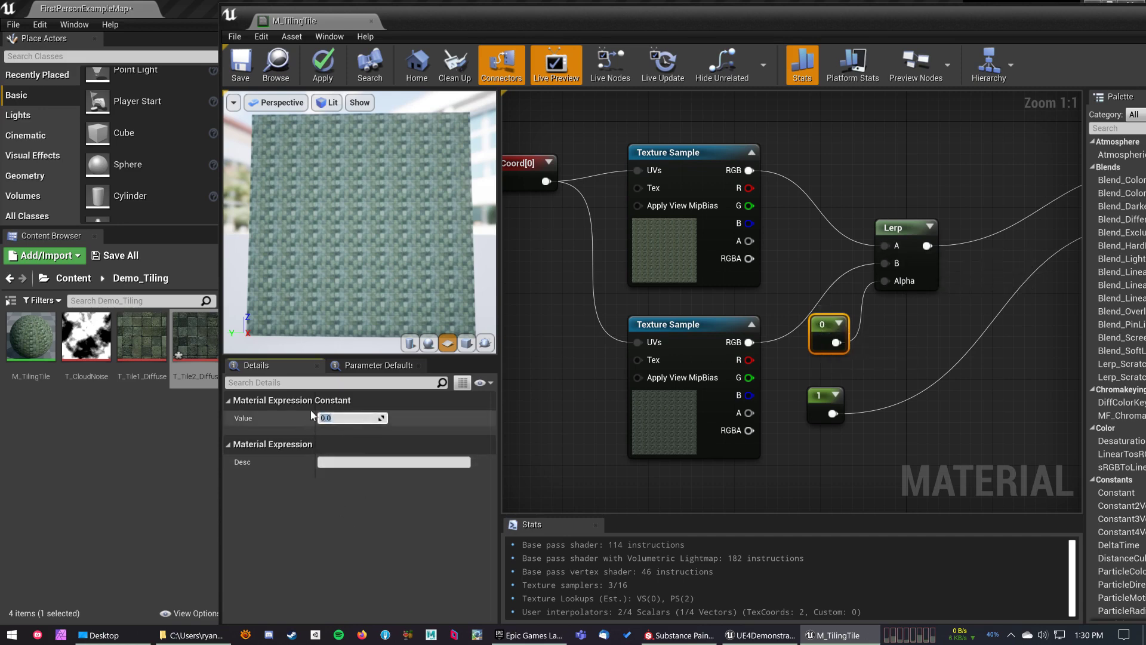
{"action": "key", "text": "Tab"}
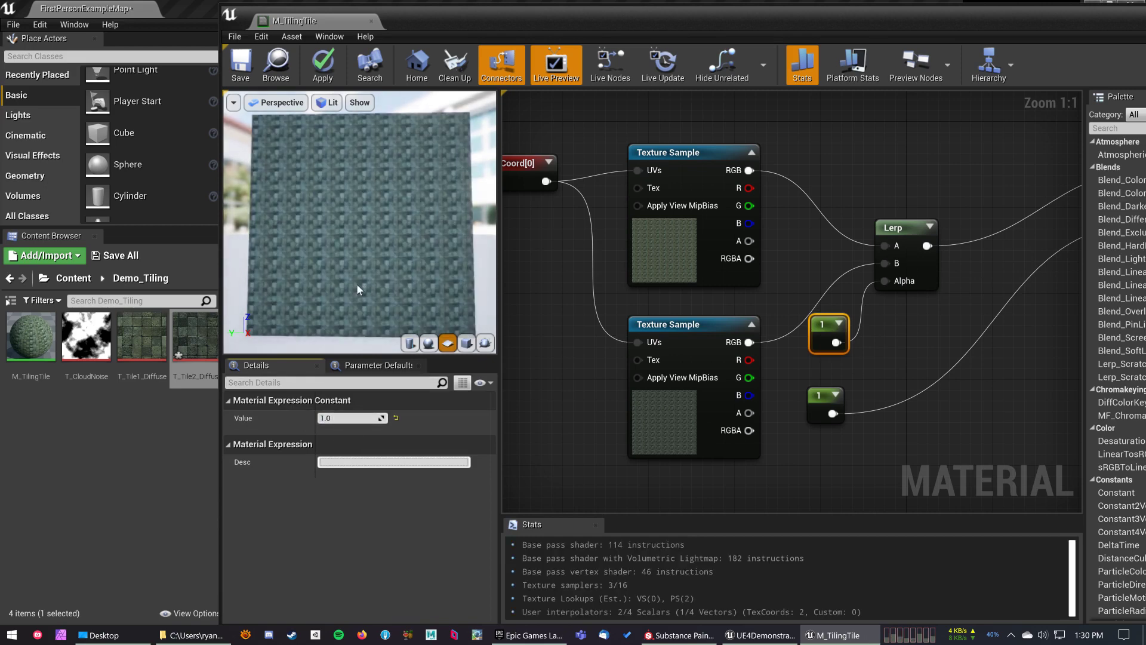
{"action": "left_click", "coordinate": [337, 419]}
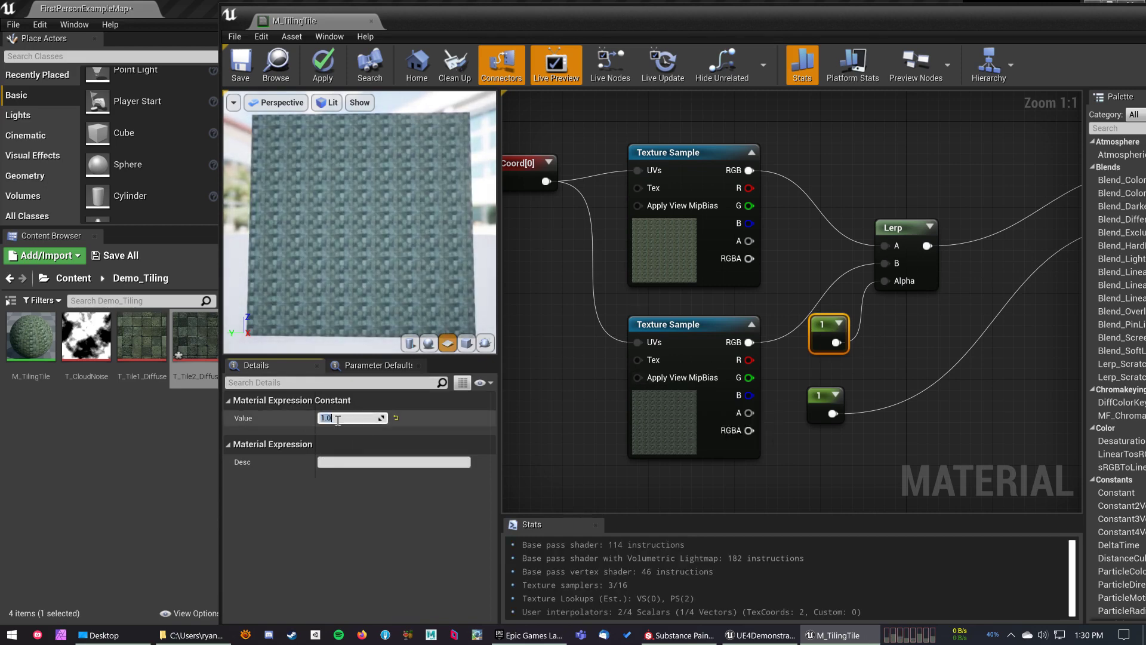
{"action": "type", "text": ".5"}
{"action": "key", "text": "Tab"}
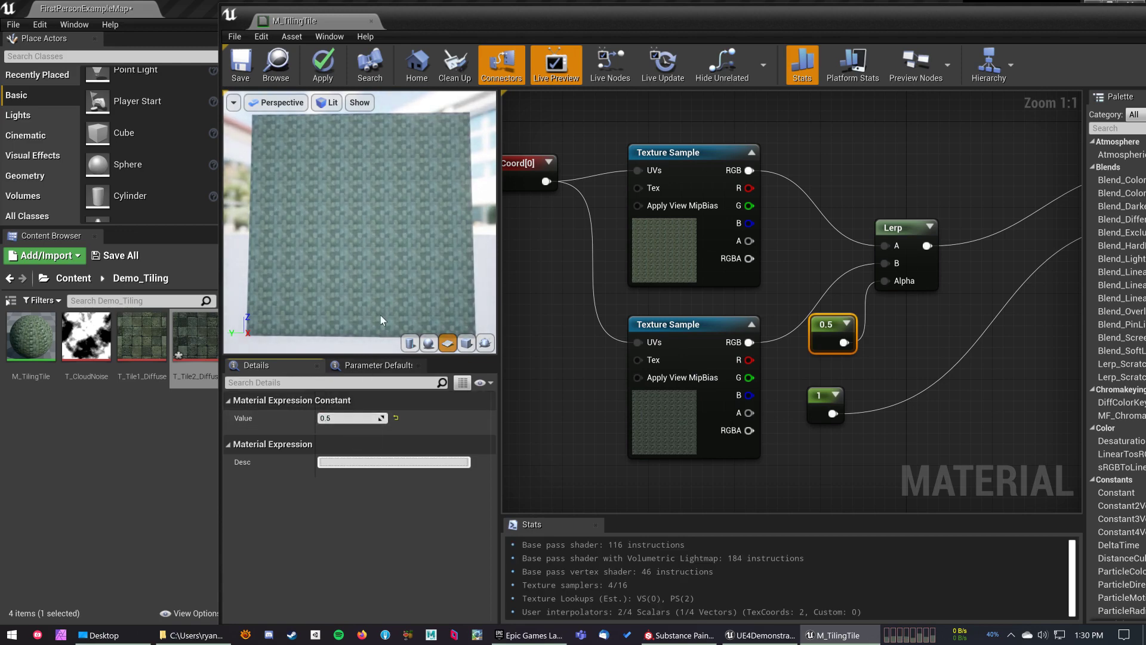
{"action": "mouse_move", "coordinate": [381, 315]}
{"action": "left_mouse_down"}
{"action": "mouse_move", "coordinate": [382, 263]}
{"action": "mouse_move", "coordinate": [377, 329]}
{"action": "left_mouse_up"}
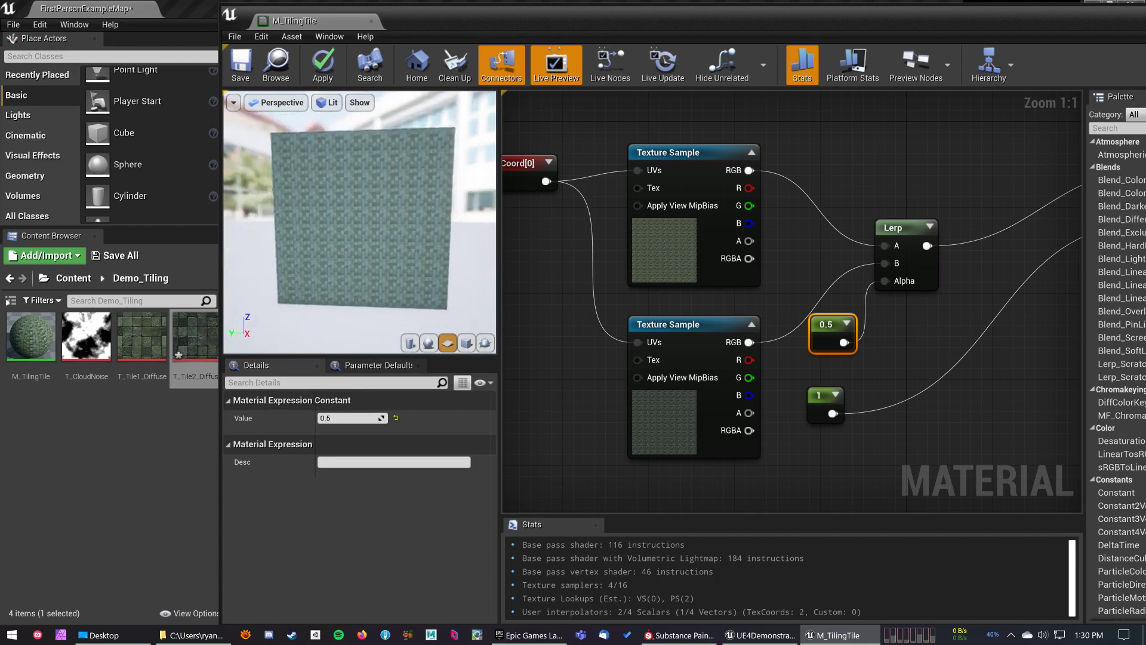
{"action": "mouse_move", "coordinate": [381, 315]}
{"action": "right_mouse_down"}
{"action": "mouse_move", "coordinate": [381, 354]}
{"action": "mouse_move", "coordinate": [381, 309]}
{"action": "right_mouse_up"}
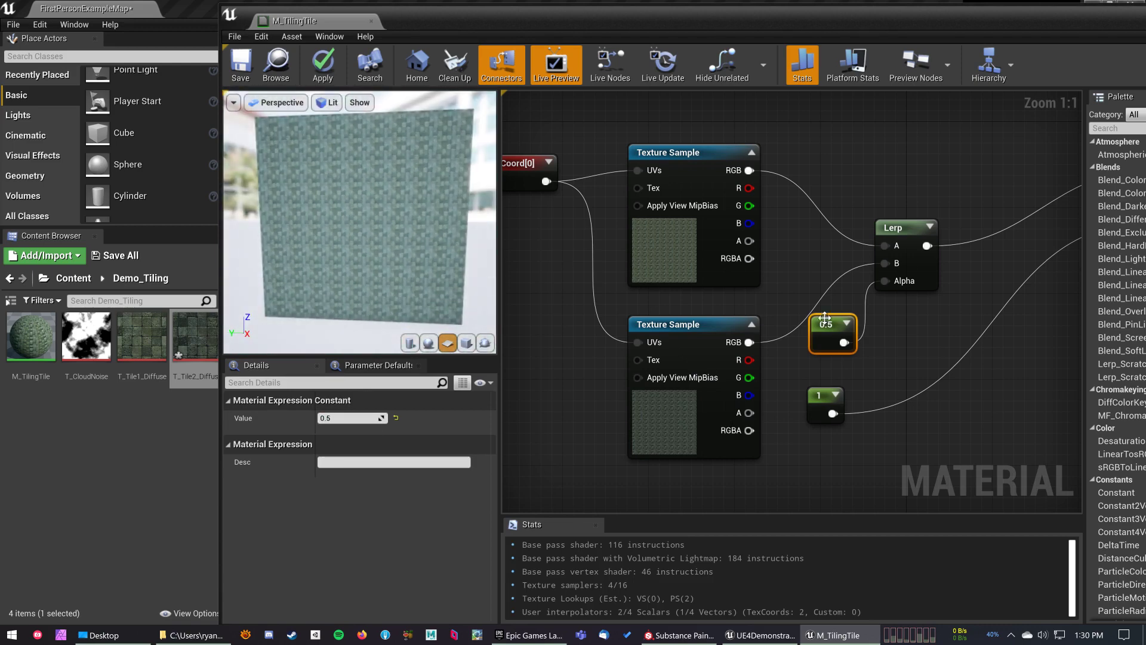
Delete the constant node that drives the Lerp's Alpha
{"action": "left_click", "coordinate": [910, 345]}
{"action": "left_click", "coordinate": [833, 334]}
{"action": "key", "text": "Delete"}
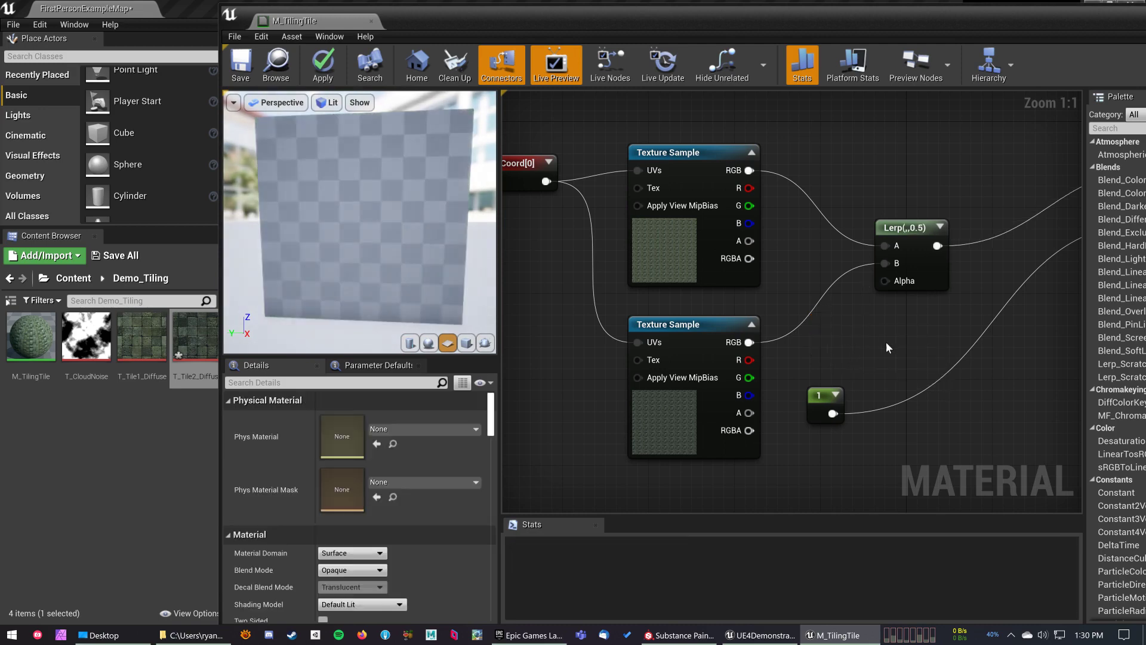
Move the Roughness constant closer to the M_TilingTile output node, clearing the space below the Lerp
{"action": "right_click_drag", "start_coordinate": [886, 341], "coordinate": [786, 353]}
{"action": "scroll", "coordinate": [786, 353], "scroll_direction": "down", "scroll_amount": 1}
{"action": "left_click_drag", "start_coordinate": [733, 385], "coordinate": [912, 388]}
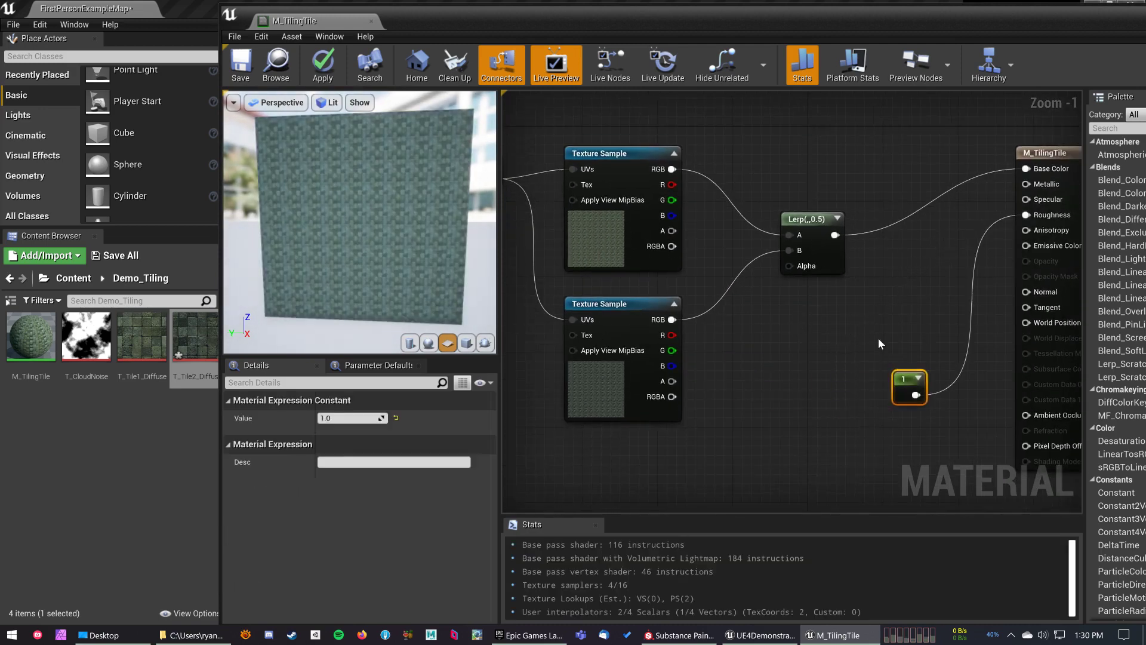
Check the T_CloudNoise texture's details in the Demo_Tiling folder
{"action": "right_click_drag", "start_coordinate": [879, 339], "coordinate": [818, 333]}
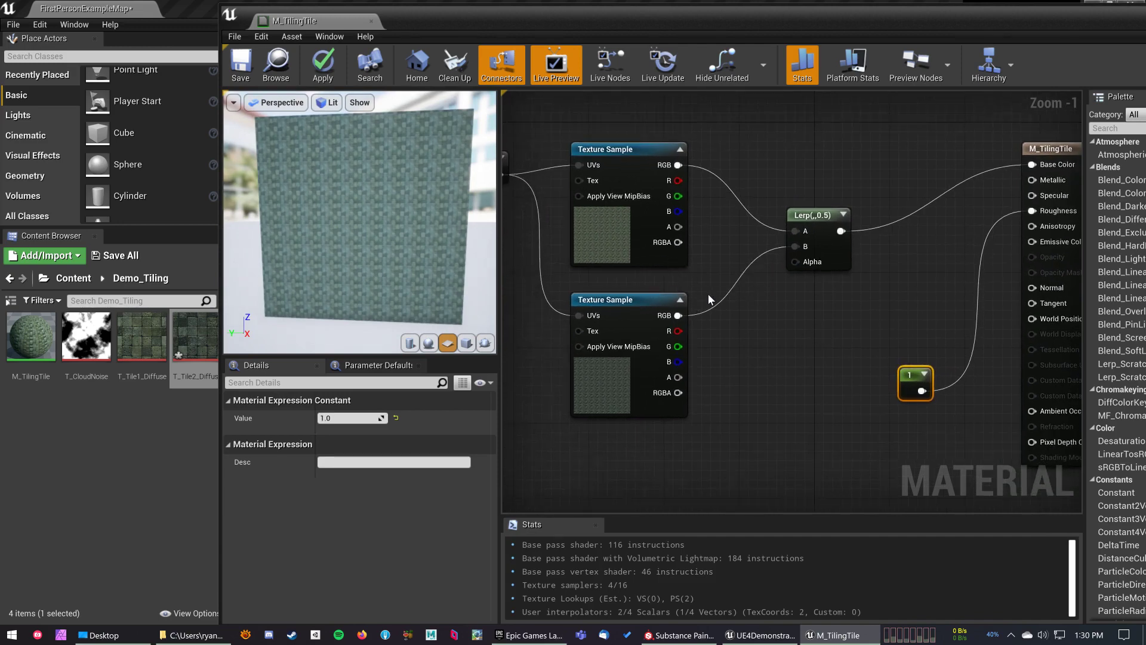
{"action": "right_click_drag", "start_coordinate": [708, 294], "coordinate": [729, 309]}
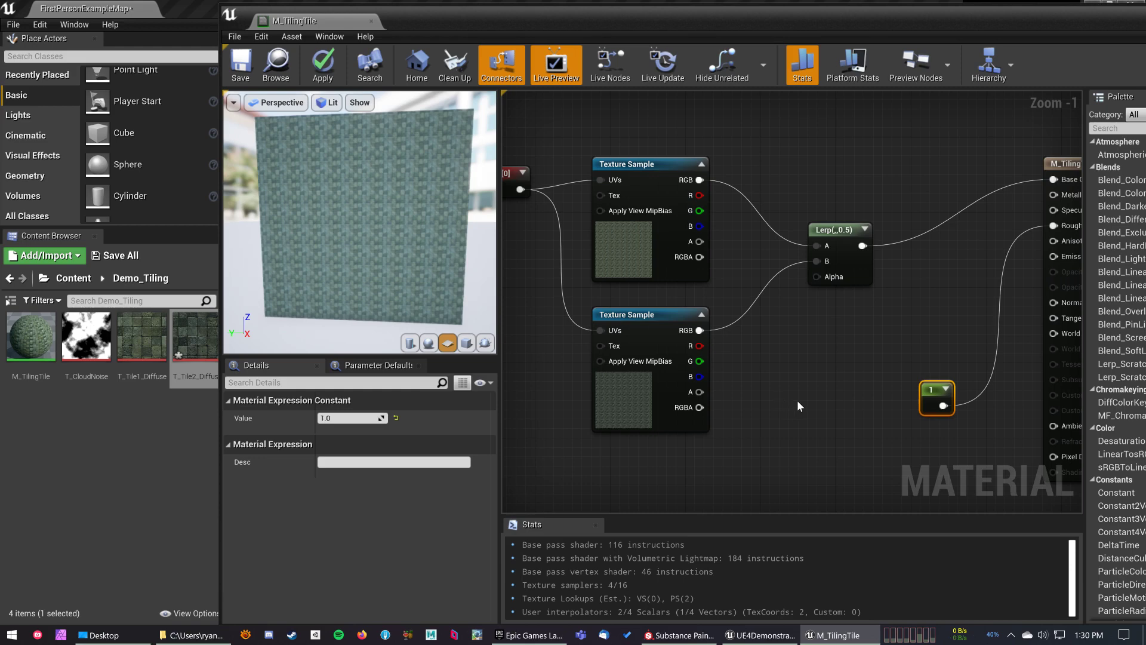
{"action": "mouse_move", "coordinate": [90, 339]}
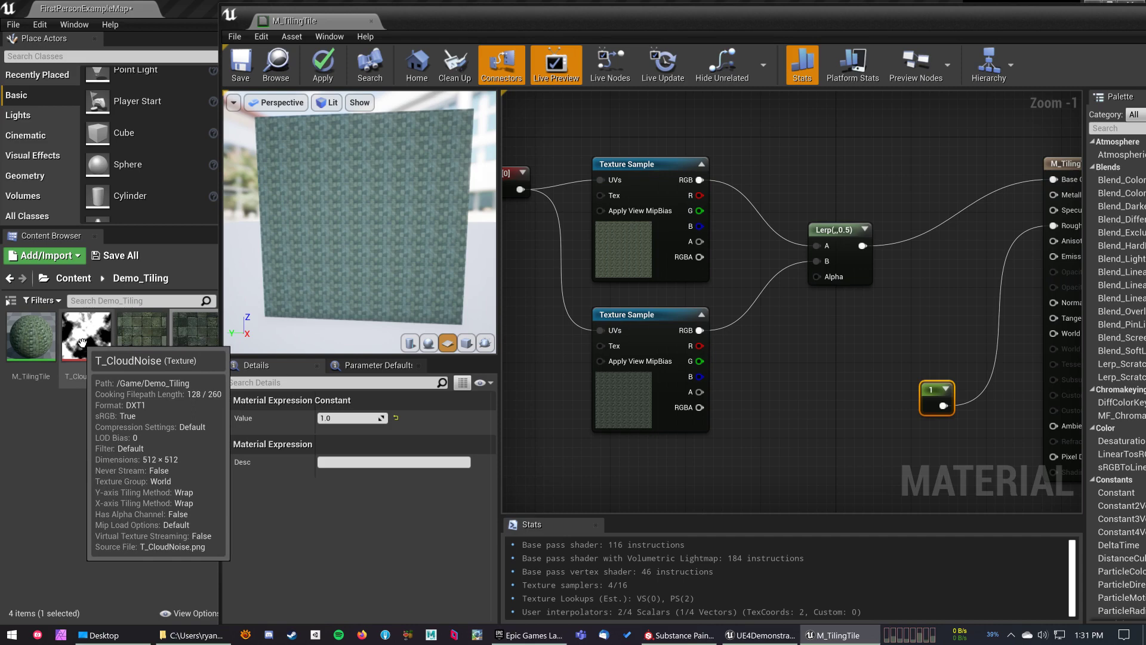
Add a T_CloudNoise texture sample below the tile samples and connect its red channel to the Lerp's Alpha
{"action": "left_click_drag", "start_coordinate": [82, 342], "coordinate": [677, 454]}
{"action": "right_click_drag", "start_coordinate": [759, 443], "coordinate": [774, 351]}
{"action": "left_click_drag", "start_coordinate": [766, 373], "coordinate": [691, 376]}
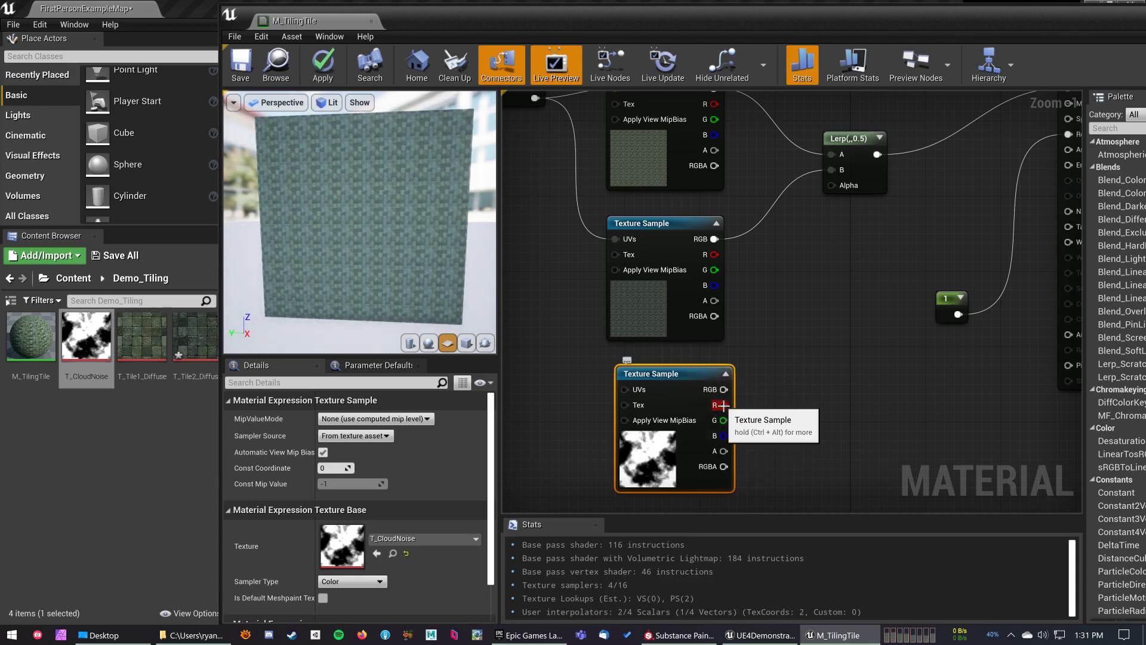
{"action": "left_click_drag", "start_coordinate": [723, 406], "coordinate": [770, 403]}
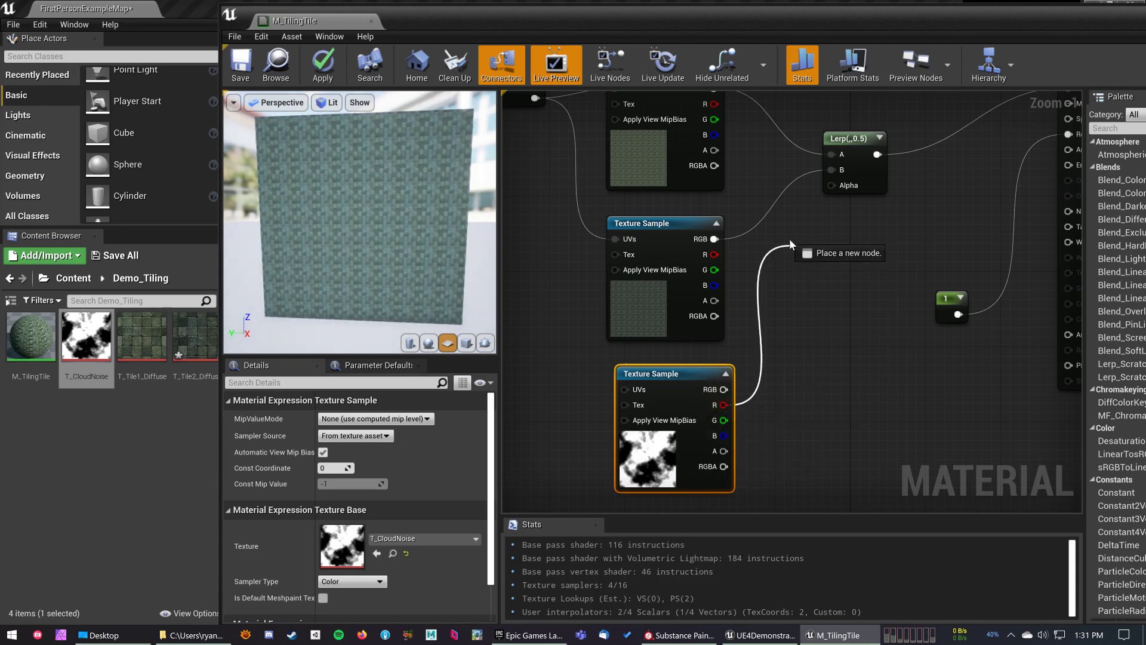
{"action": "left_click_drag", "start_coordinate": [789, 241], "coordinate": [831, 187]}
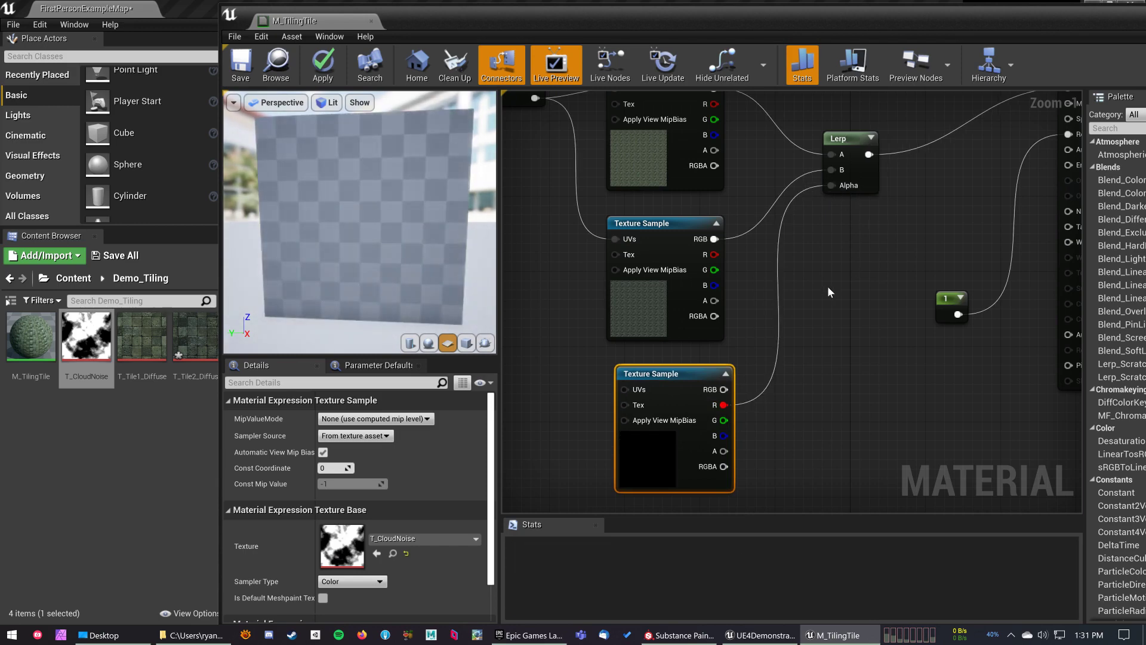
Save the material and inspect the noise-masked tile blend on the preview plane from a distance and close up
{"action": "left_click_drag", "start_coordinate": [287, 266], "coordinate": [400, 289]}
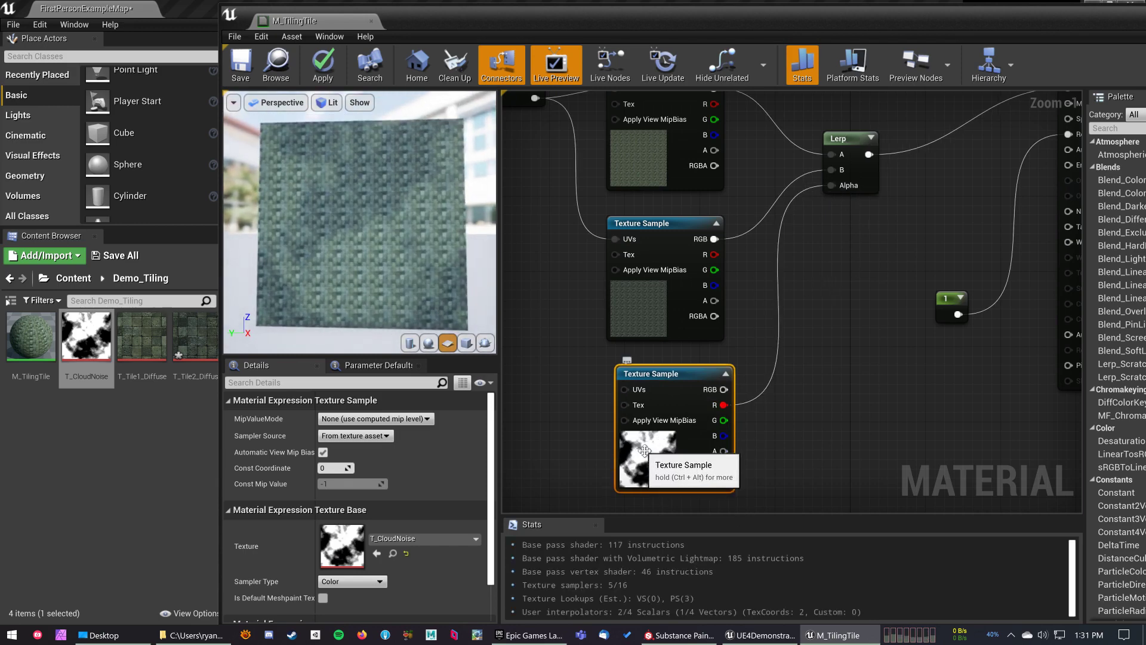
{"action": "left_click_drag", "start_coordinate": [418, 256], "coordinate": [383, 227]}
{"action": "left_click", "coordinate": [250, 71]}
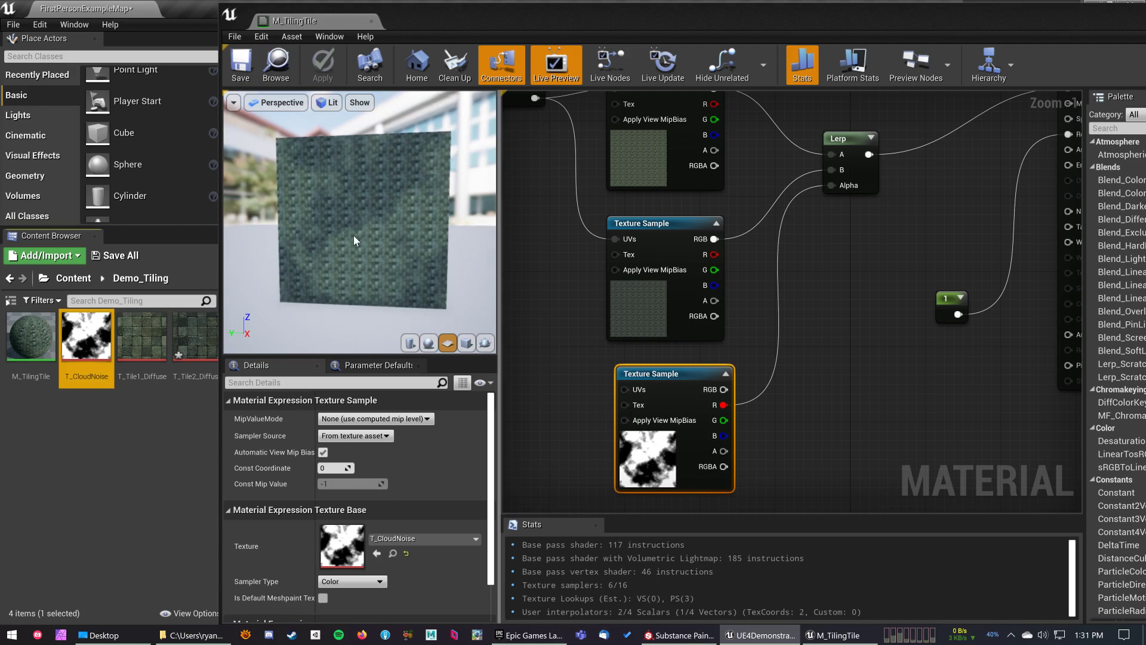
{"action": "left_click_drag", "start_coordinate": [355, 236], "coordinate": [362, 231]}
{"action": "scroll", "coordinate": [362, 235], "scroll_direction": "up", "scroll_amount": 5}
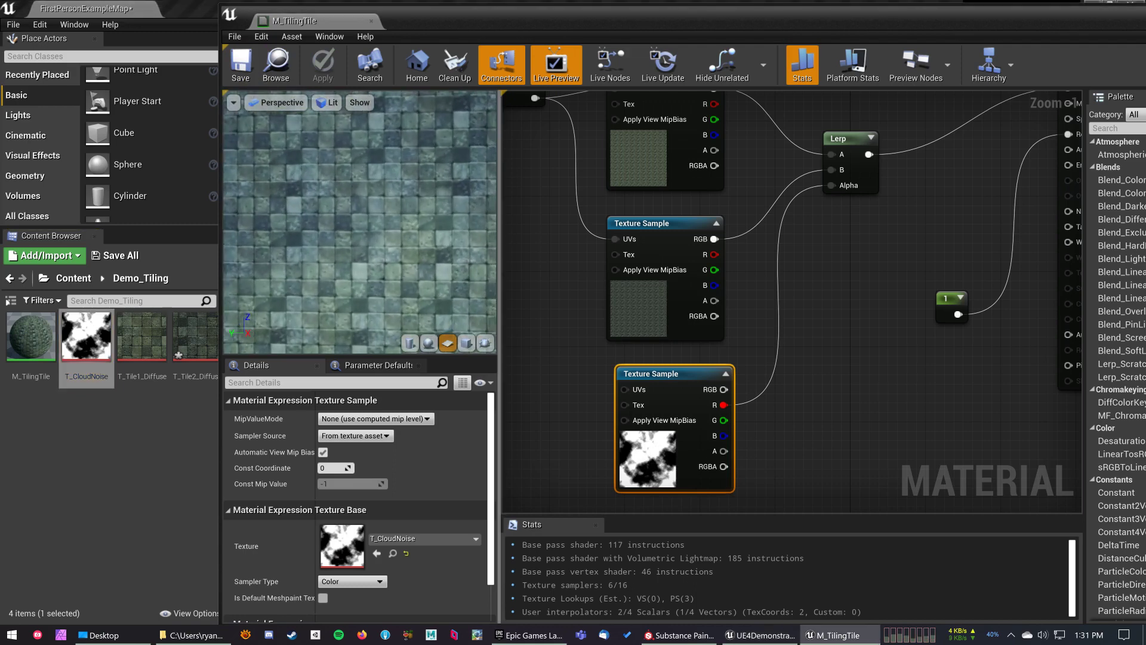
{"action": "scroll", "coordinate": [366, 240], "scroll_direction": "down", "scroll_amount": 2}
{"action": "scroll", "coordinate": [366, 241], "scroll_direction": "up", "scroll_amount": 4}
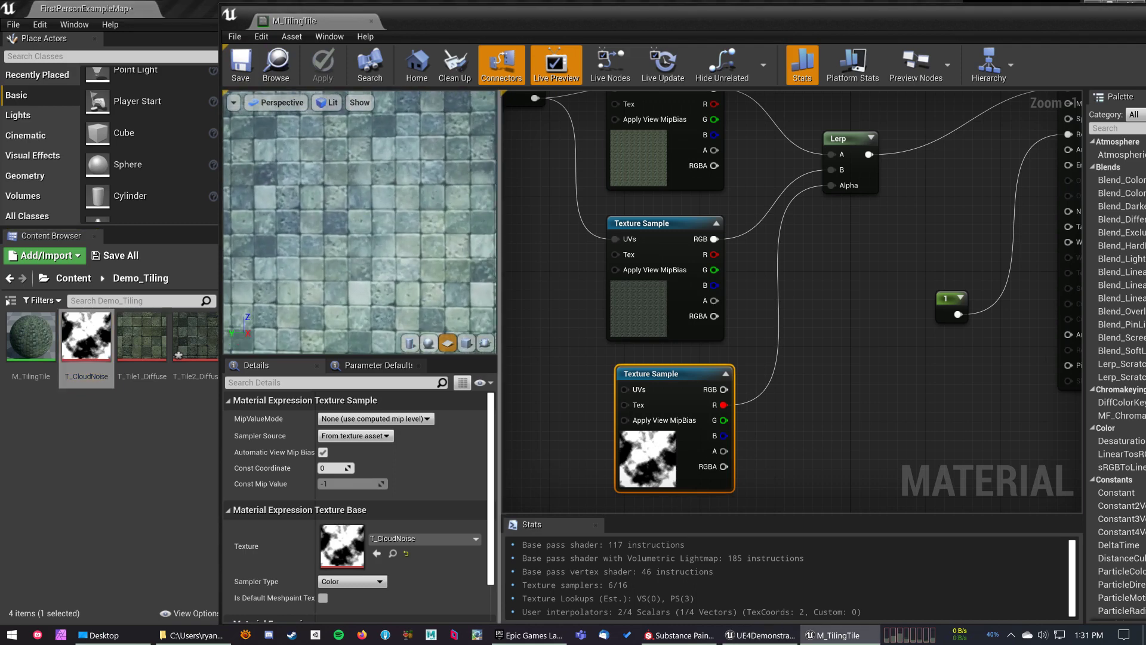
{"action": "scroll", "coordinate": [366, 241], "scroll_direction": "down", "scroll_amount": 2}
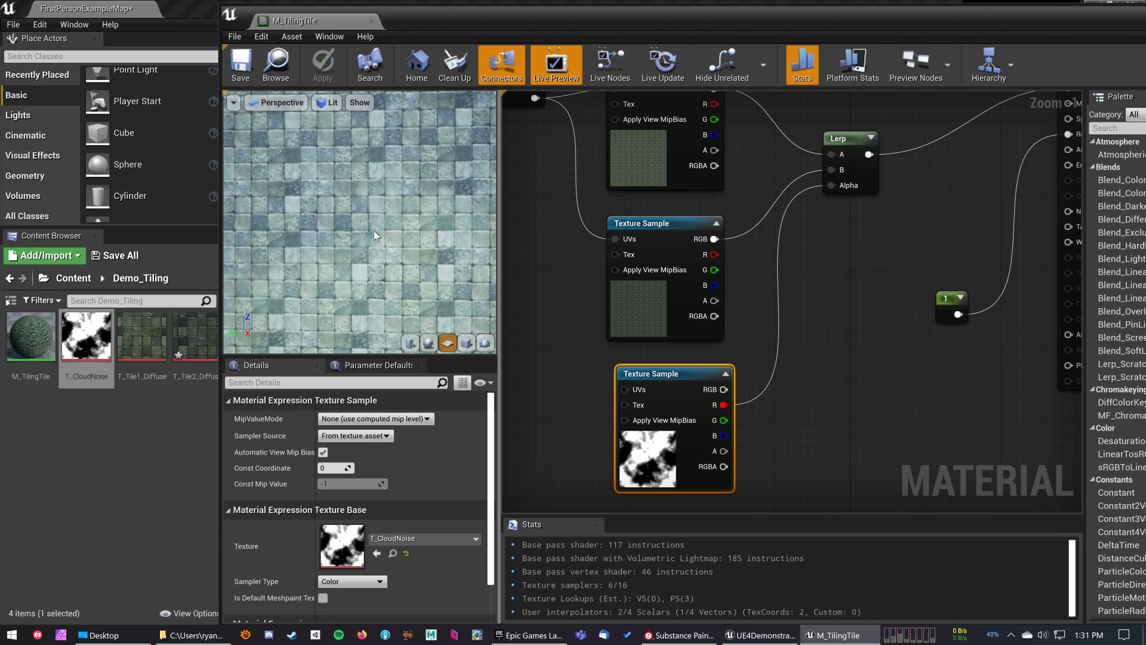
Add a TextureCoordinate node beside the T_CloudNoise sample and connect it to that sample's UVs
{"action": "left_click", "coordinate": [572, 422]}
{"action": "right_click_drag", "start_coordinate": [573, 423], "coordinate": [702, 380]}
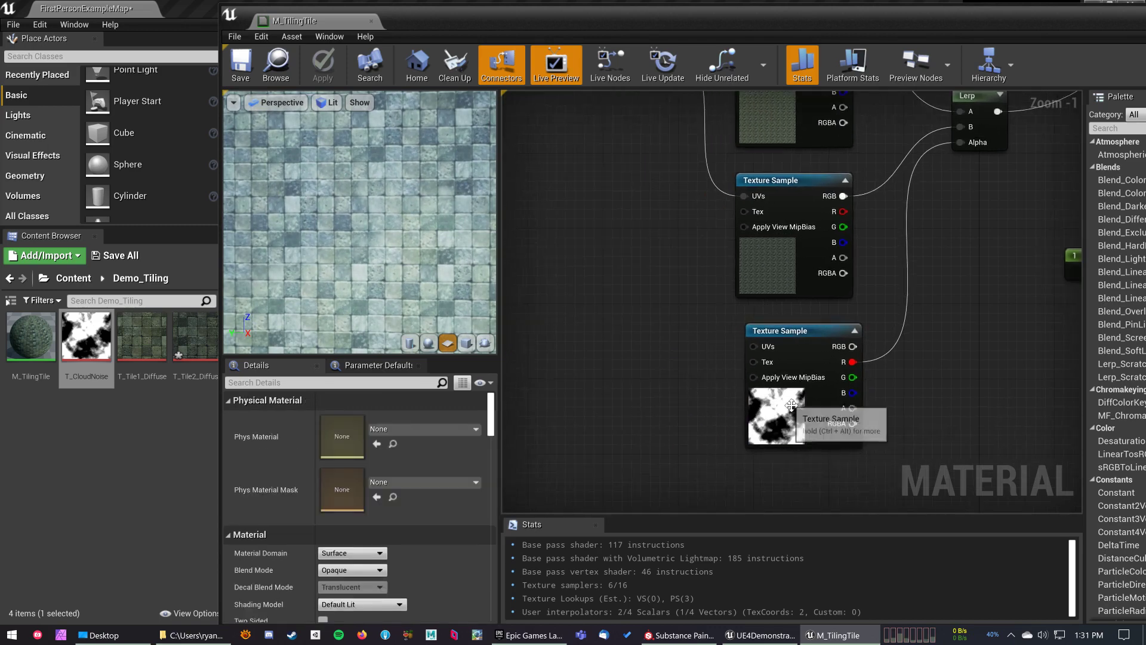
{"action": "left_click", "coordinate": [791, 405]}
{"action": "right_click", "coordinate": [614, 367]}
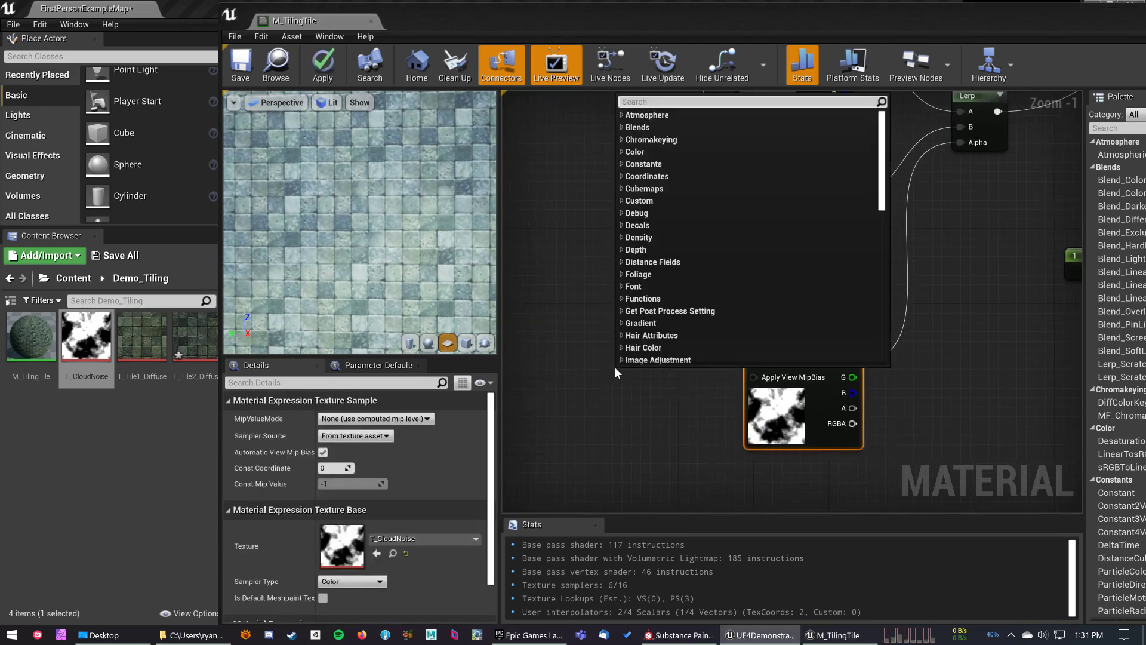
{"action": "type", "text": "texutre="}
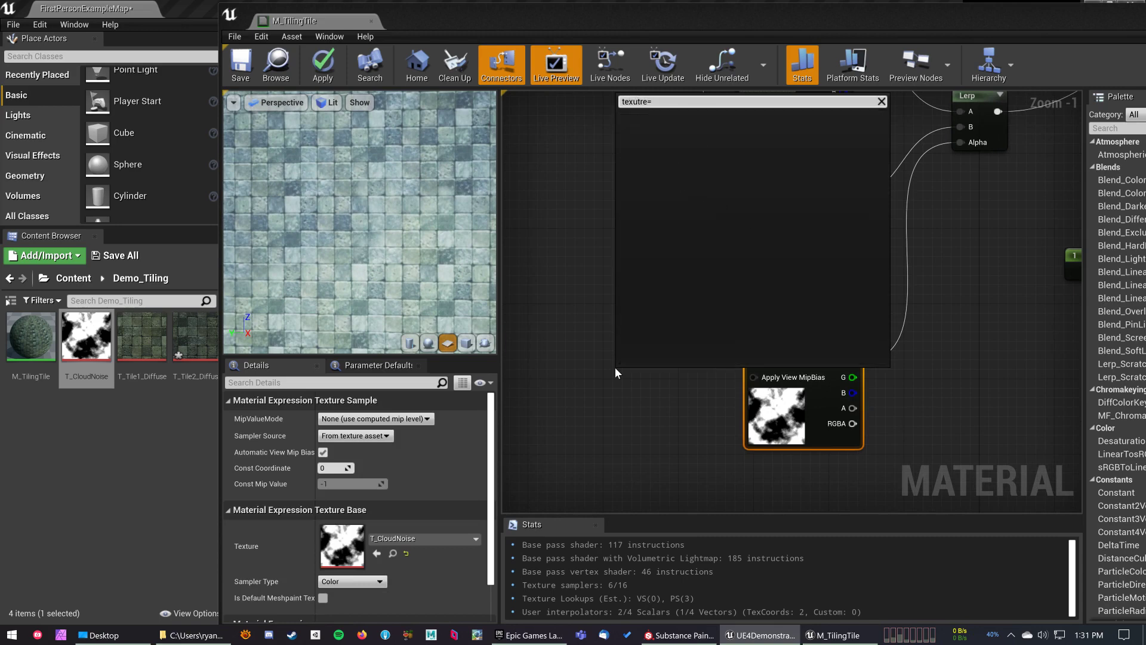
{"action": "key", "text": "BackSpace"}
{"action": "key", "text": "BackSpace"}
{"action": "key", "text": "BackSpace"}
{"action": "key", "text": "BackSpace"}
{"action": "type", "text": "treuc"}
{"action": "key", "text": "BackSpace"}
{"action": "key", "text": "BackSpace"}
{"action": "key", "text": "BackSpace"}
{"action": "key", "text": "BackSpace"}
{"action": "type", "text": "ureco"}
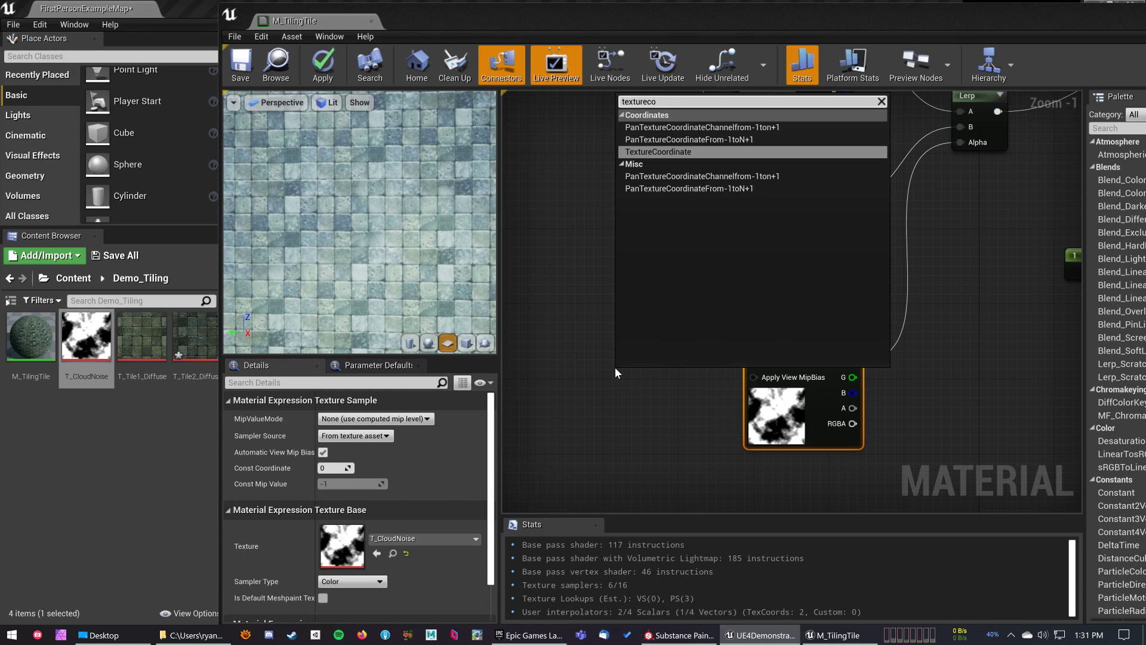
{"action": "left_click", "coordinate": [685, 153]}
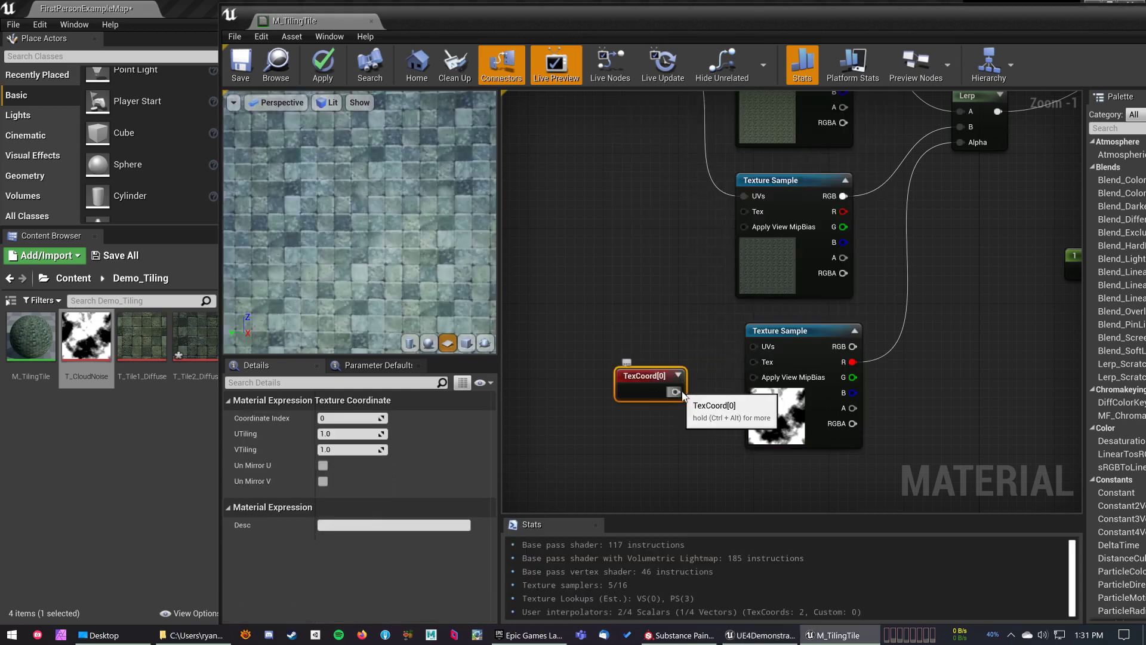
{"action": "left_click_drag", "start_coordinate": [676, 391], "coordinate": [753, 346]}
Set the noise TexCoord's UTiling and VTiling to 2, check the preview plane and save the material
{"action": "left_click", "coordinate": [353, 434]}
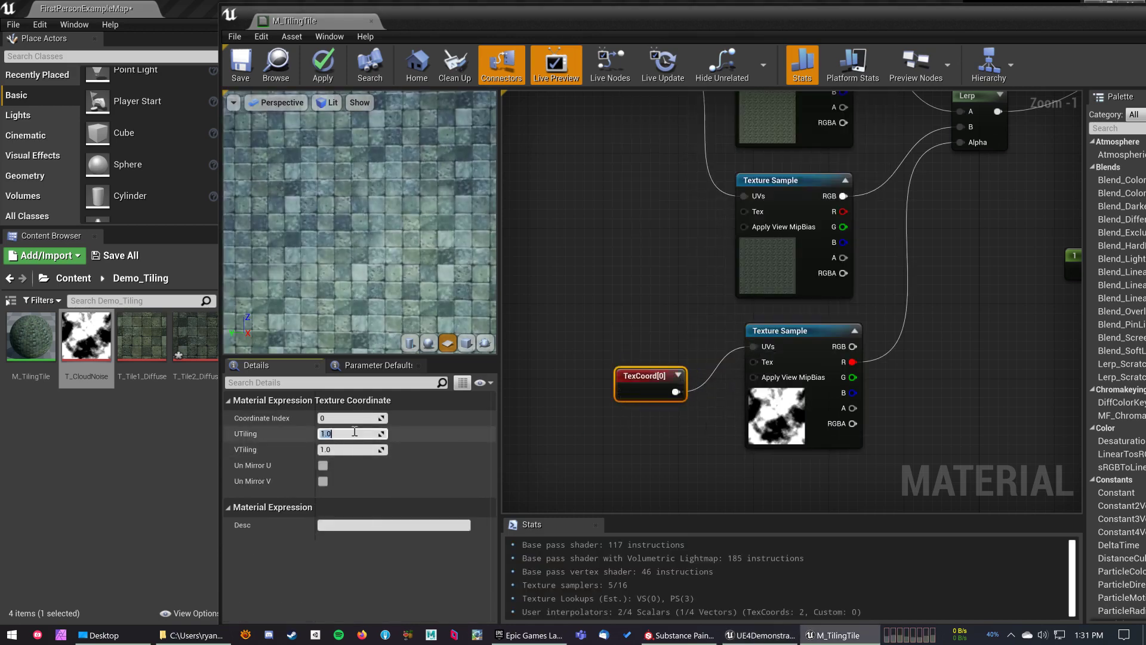
{"action": "type", "text": "2"}
{"action": "key", "text": "Tab"}
{"action": "type", "text": "2"}
{"action": "key", "text": "Return"}
{"action": "right_click_drag", "start_coordinate": [395, 237], "coordinate": [399, 246]}
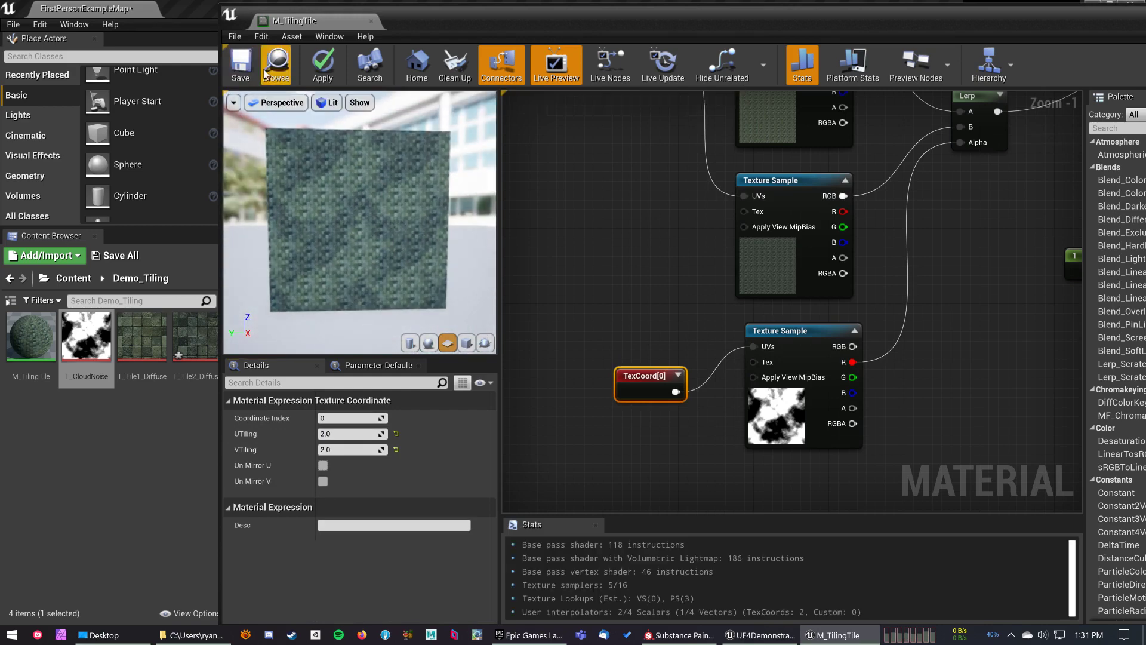
{"action": "left_click", "coordinate": [241, 65]}
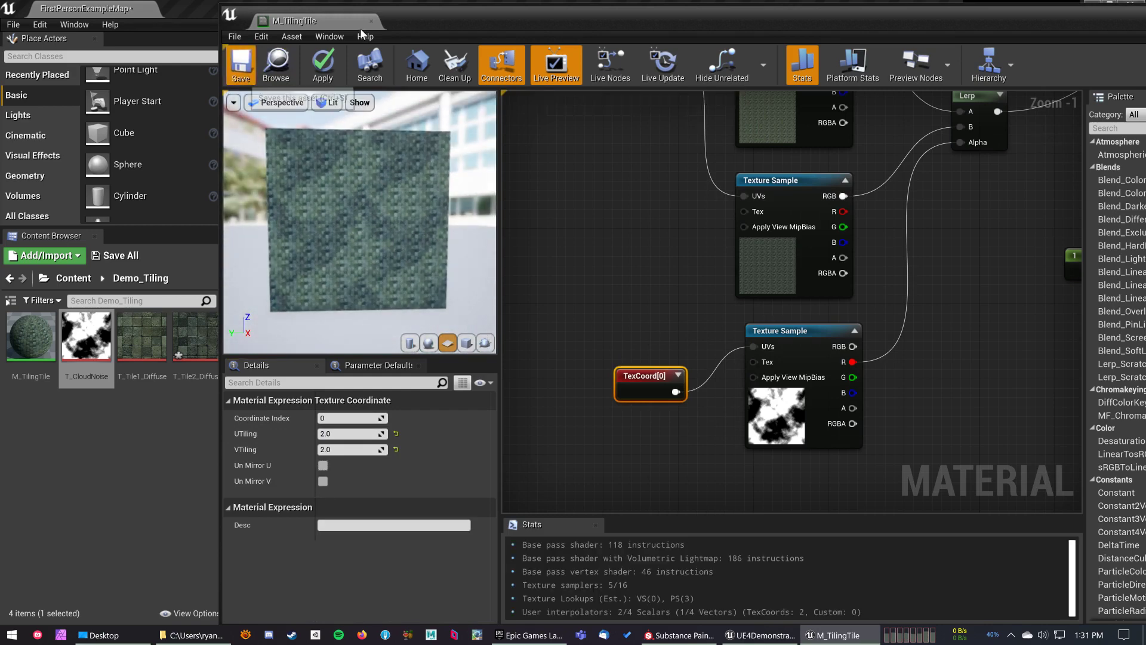
Examine the saved material on the plane in the level viewport, moving the material editor aside and back
{"action": "double_click", "coordinate": [407, 18]}
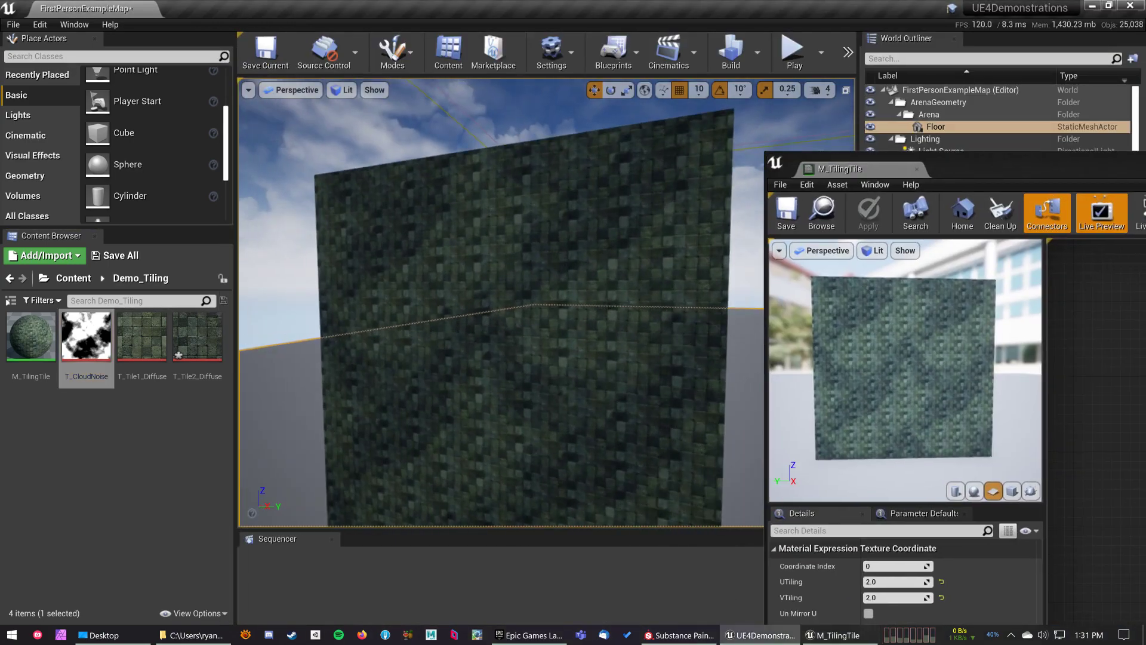
{"action": "right_click_drag", "start_coordinate": [597, 332], "coordinate": [619, 319]}
{"action": "key", "text": "s"}
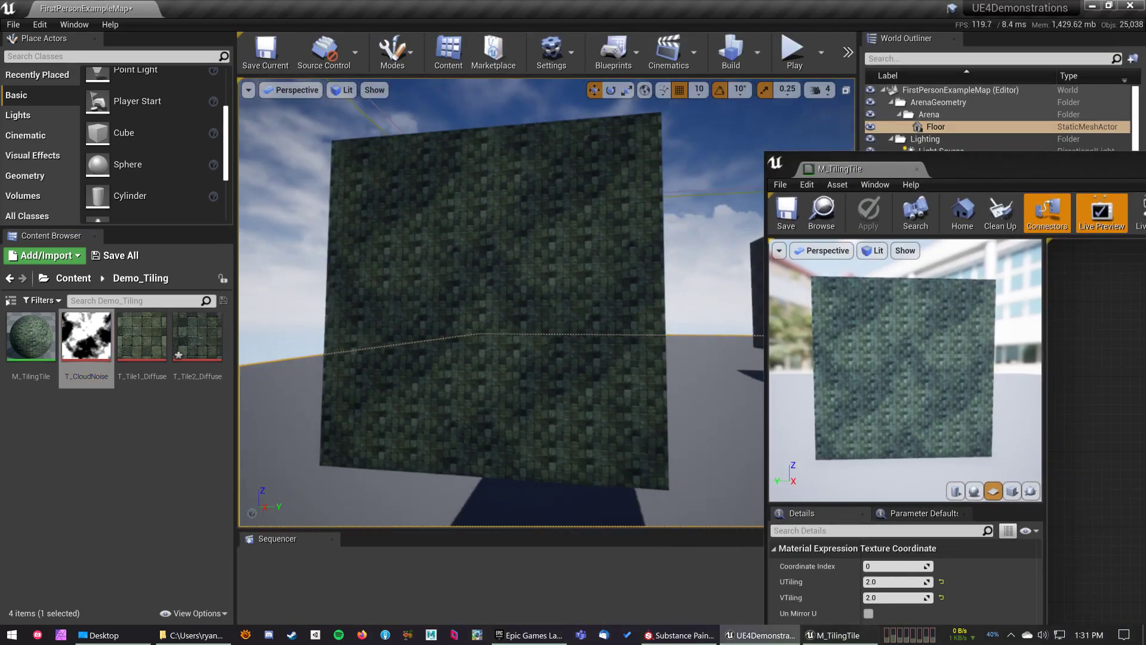
{"action": "left_click_drag", "start_coordinate": [969, 168], "coordinate": [273, 55]}
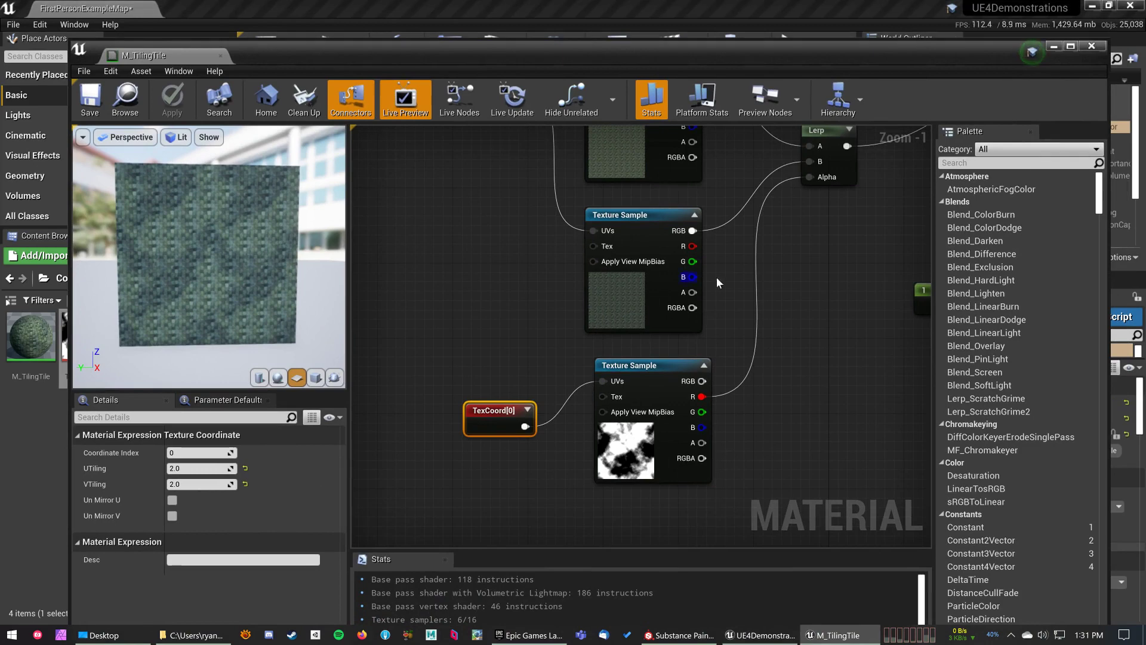
Move the M_TilingTile output node farther from the Lerp to make room for more nodes
{"action": "right_click_drag", "start_coordinate": [770, 280], "coordinate": [636, 346]}
{"action": "scroll", "coordinate": [637, 346], "scroll_direction": "down", "scroll_amount": 2}
{"action": "scroll", "coordinate": [744, 326], "scroll_direction": "down", "scroll_amount": 1}
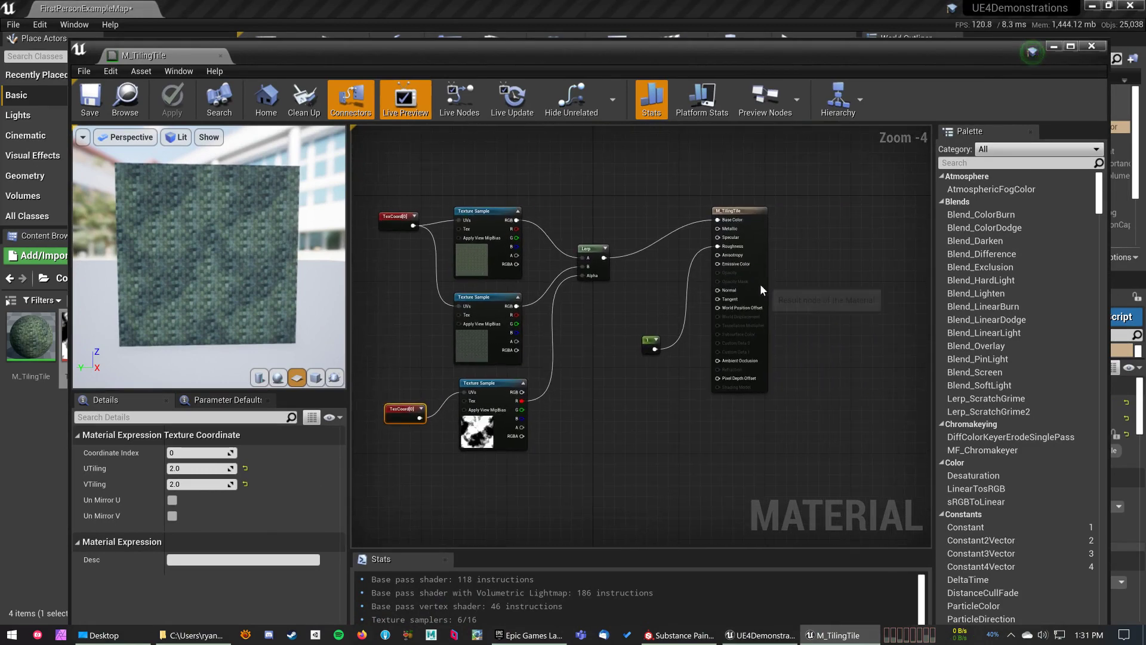
{"action": "left_click_drag", "start_coordinate": [726, 277], "coordinate": [844, 324]}
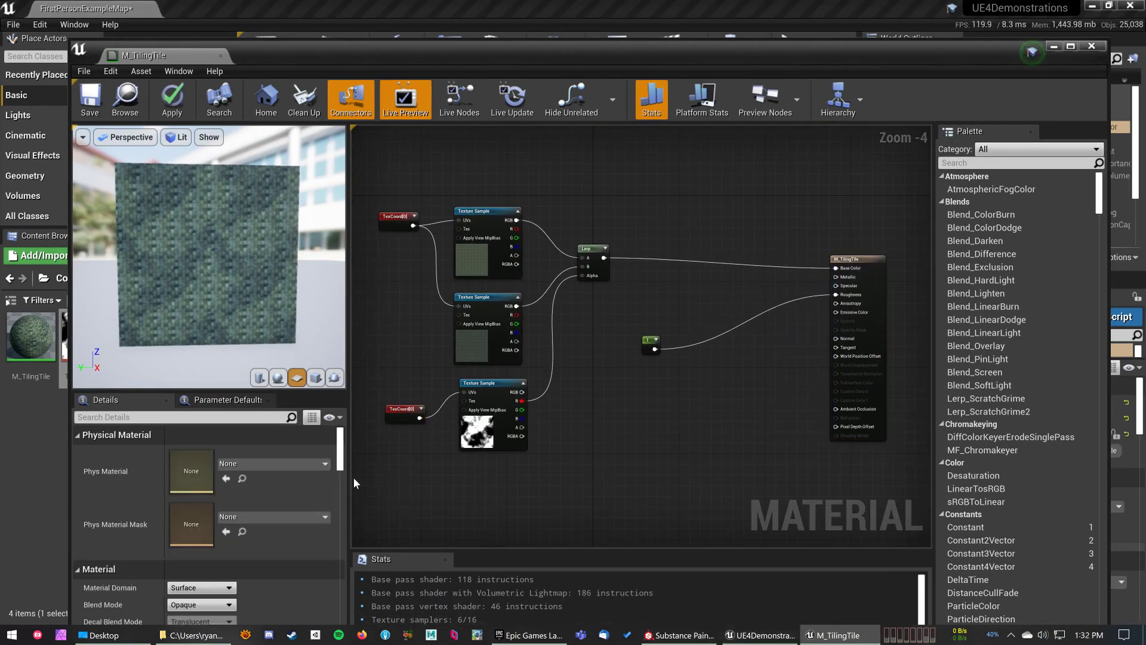
Add a T_Tile1_Diffuse texture sample to the graph below the Roughness constant
{"action": "left_click_drag", "start_coordinate": [264, 54], "coordinate": [399, 54]}
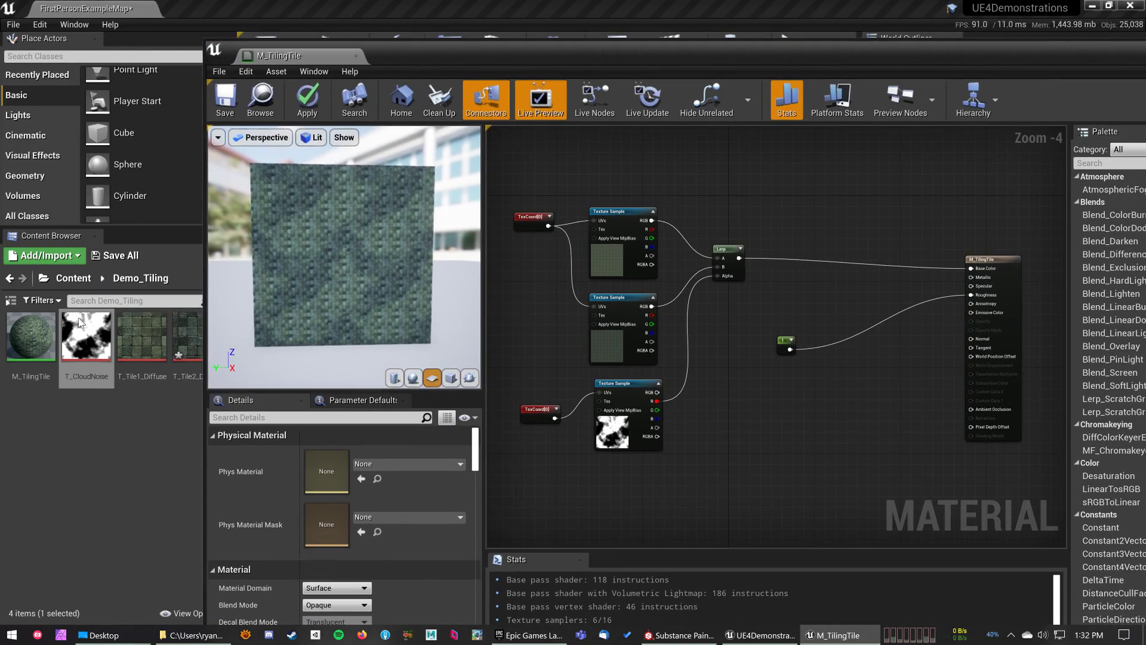
{"action": "left_click_drag", "start_coordinate": [125, 338], "coordinate": [768, 436]}
{"action": "right_click_drag", "start_coordinate": [830, 415], "coordinate": [747, 409]}
{"action": "left_click", "coordinate": [803, 323]}
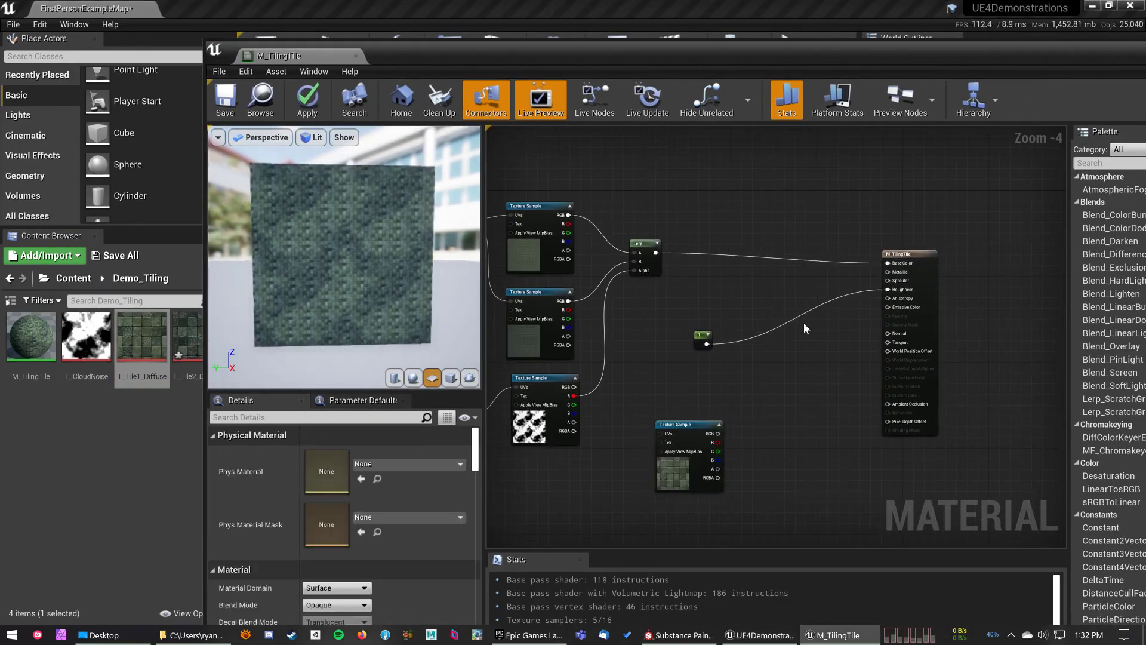
Add a second LinearInterpolate node with the first Lerp's output as A and the new tile sample's RGB as B
{"action": "right_click", "coordinate": [820, 335]}
{"action": "type", "text": "linear"}
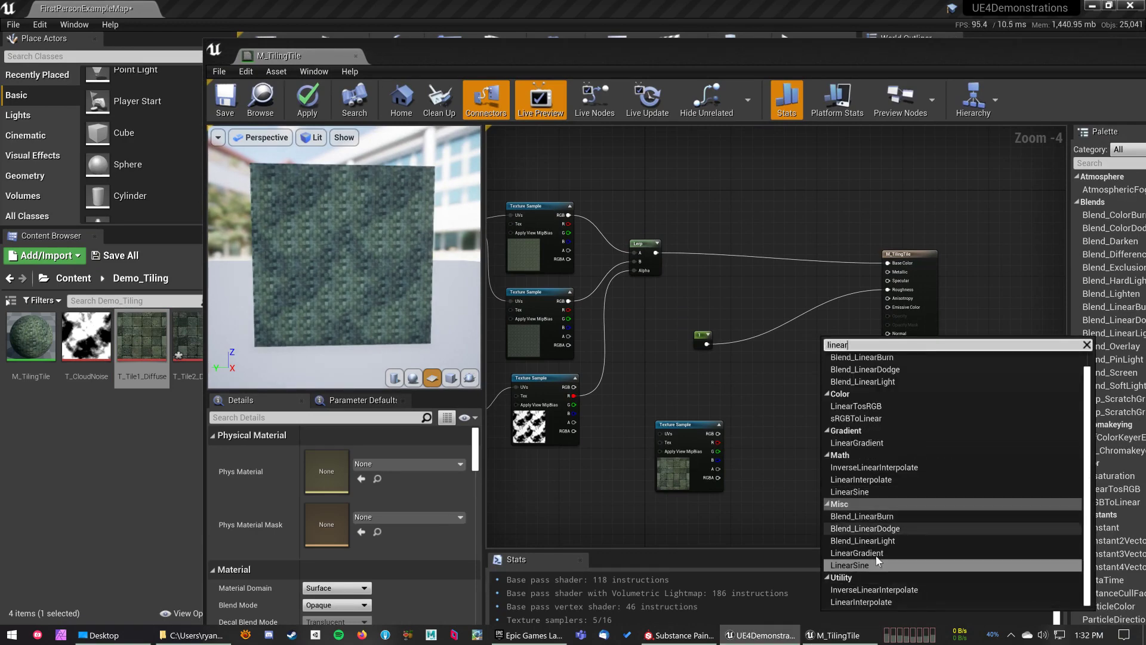
{"action": "left_click", "coordinate": [870, 602]}
{"action": "left_click_drag", "start_coordinate": [655, 252], "coordinate": [831, 352]}
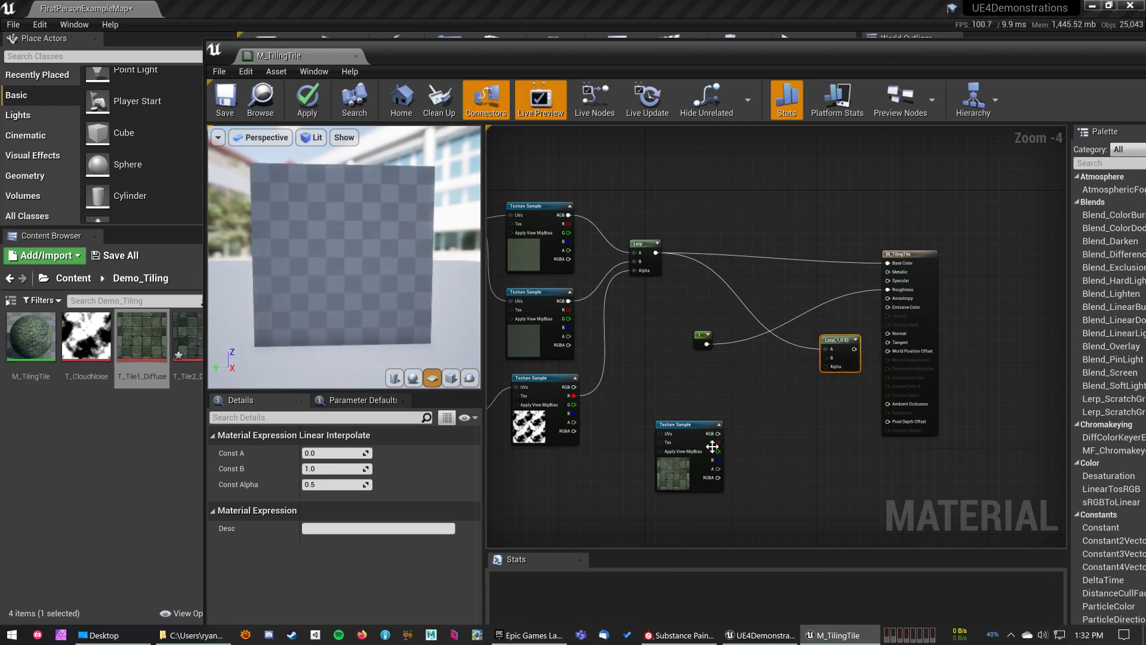
{"action": "left_click_drag", "start_coordinate": [718, 433], "coordinate": [798, 341]}
{"action": "left_click", "coordinate": [640, 402]}
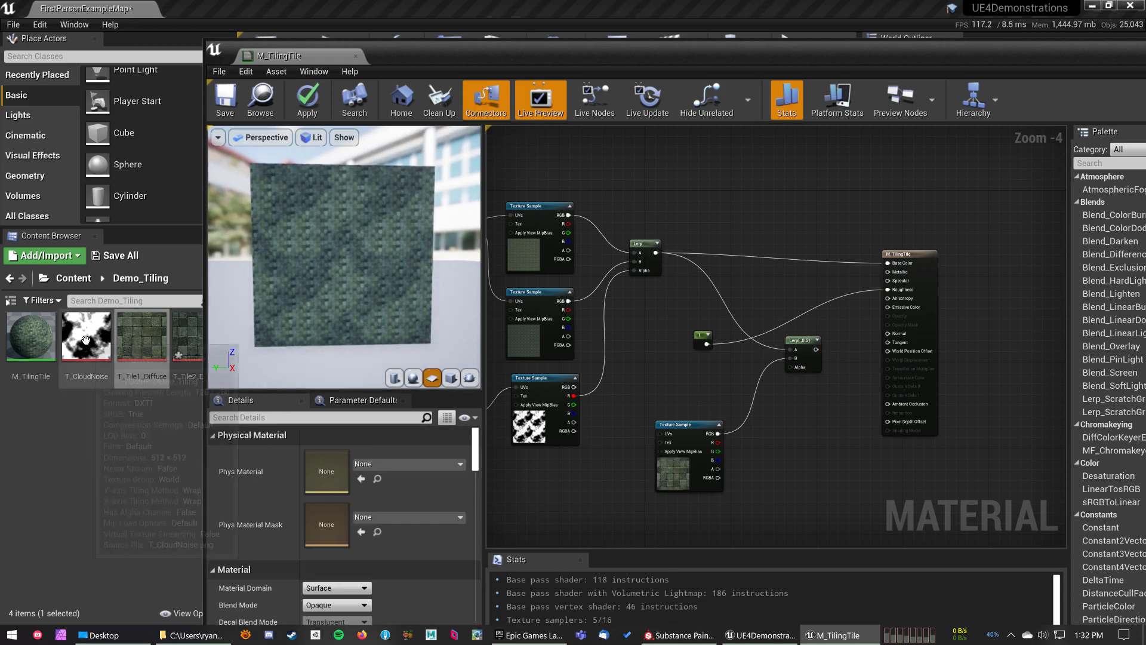
Feed a new T_CloudNoise sample's red channel into the second Lerp's Alpha and route that Lerp to Base Color
{"action": "left_click_drag", "start_coordinate": [86, 340], "coordinate": [979, 281]}
{"action": "left_click_drag", "start_coordinate": [705, 336], "coordinate": [904, 393]}
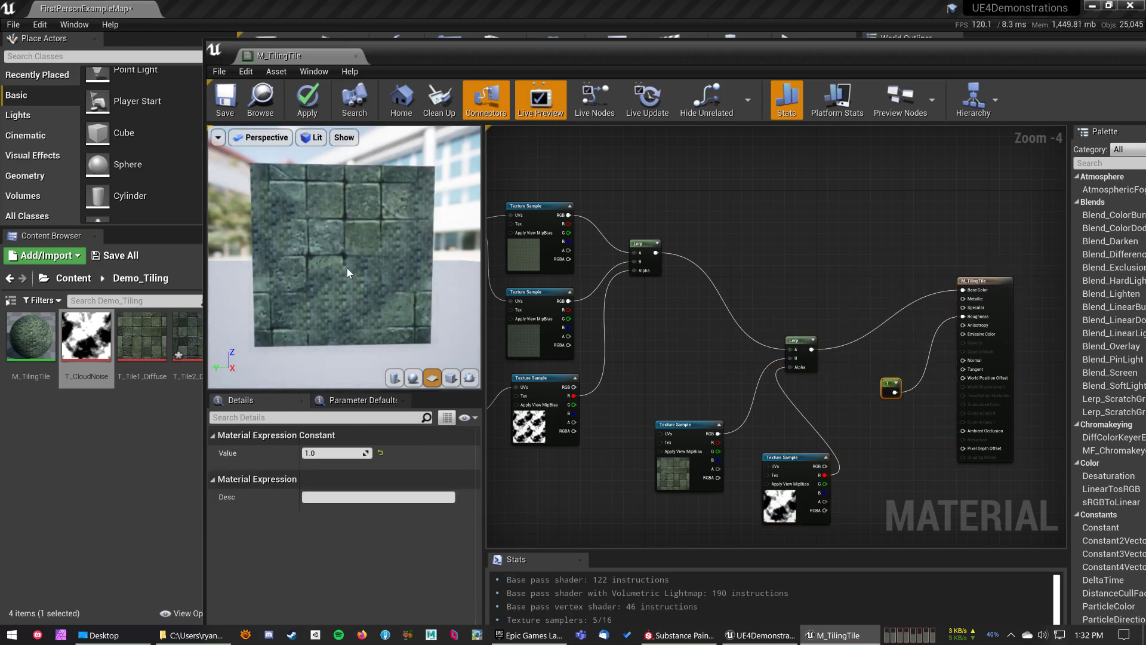
Connect the tile textures' TexCoord to the third tile sample's UVs and check which texture that sample uses
{"action": "right_click_drag", "start_coordinate": [685, 504], "coordinate": [712, 475]}
{"action": "scroll", "coordinate": [702, 458], "scroll_direction": "down", "scroll_amount": 1}
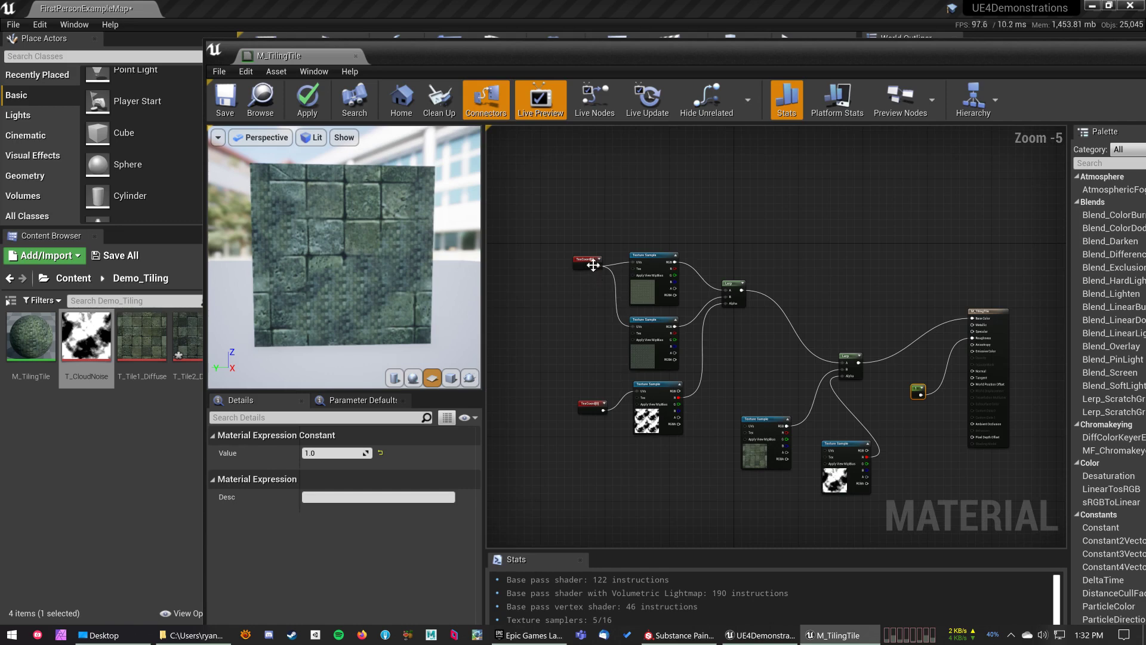
{"action": "left_click_drag", "start_coordinate": [593, 265], "coordinate": [826, 452]}
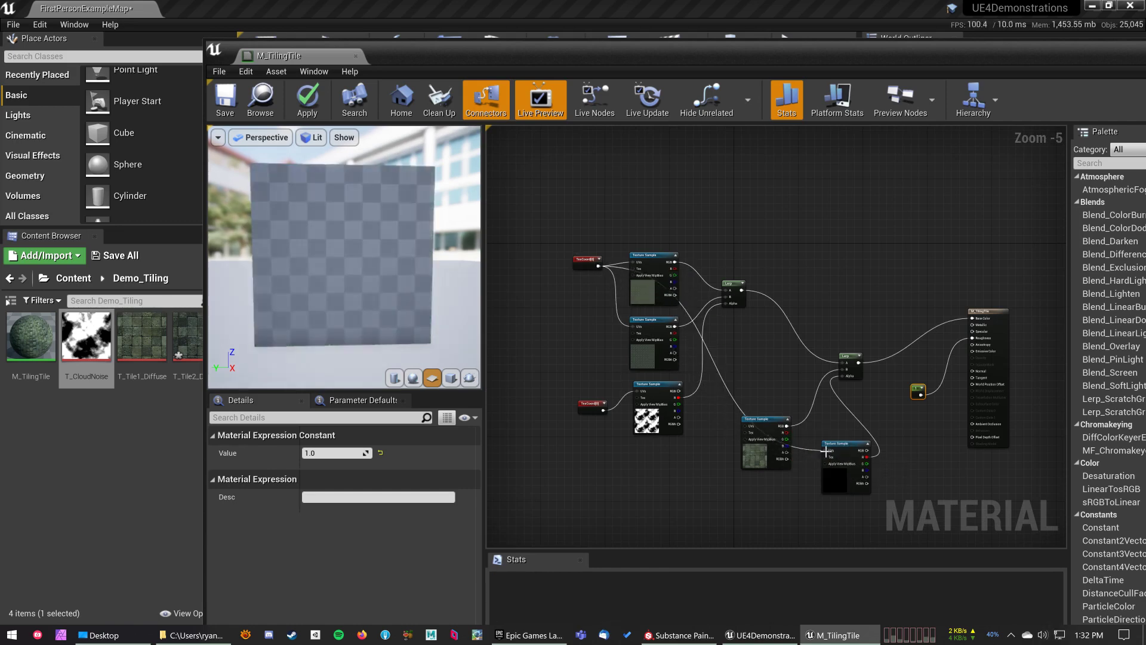
{"action": "key", "text": "ctrl+z"}
{"action": "left_click_drag", "start_coordinate": [598, 265], "coordinate": [749, 428]}
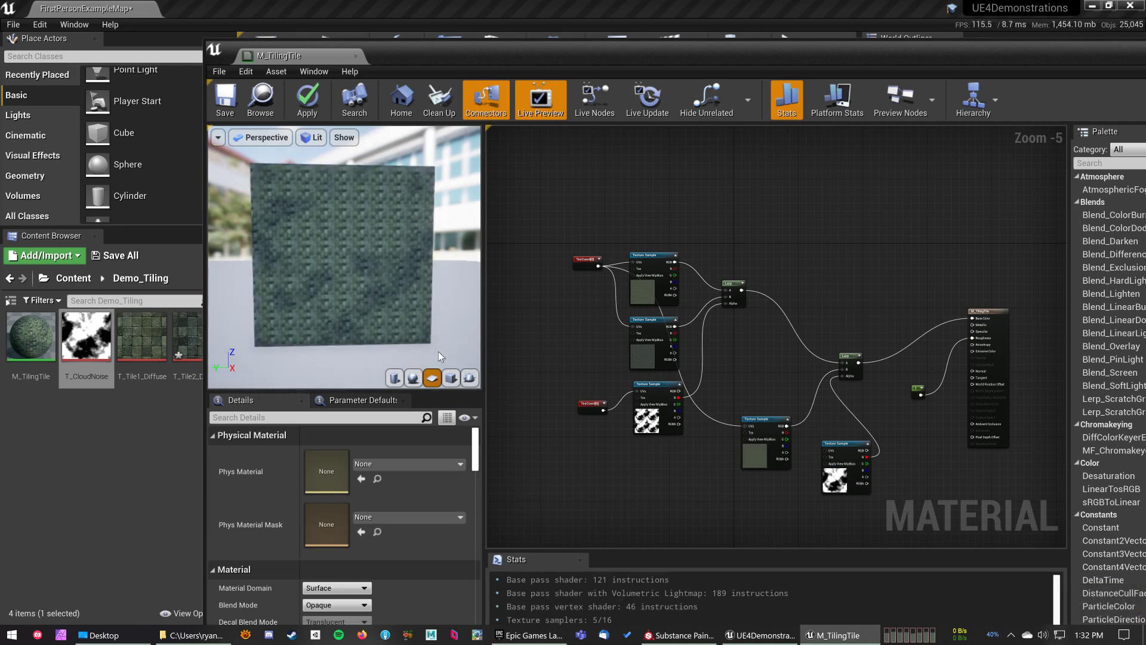
{"action": "left_click", "coordinate": [776, 459]}
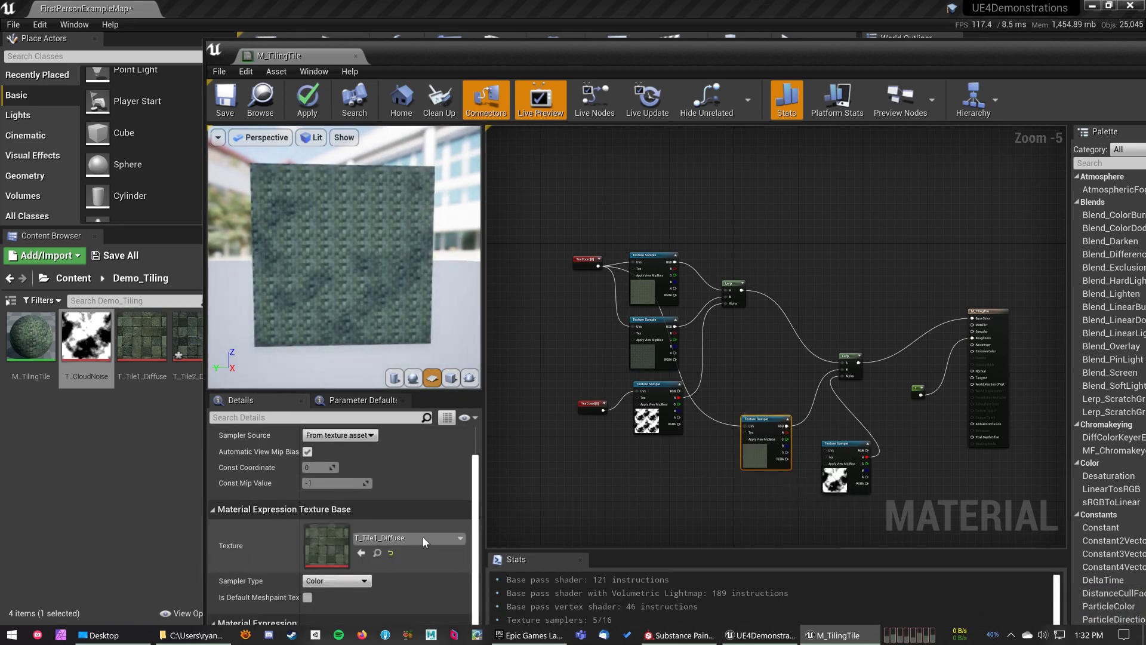
{"action": "left_click", "coordinate": [715, 428]}
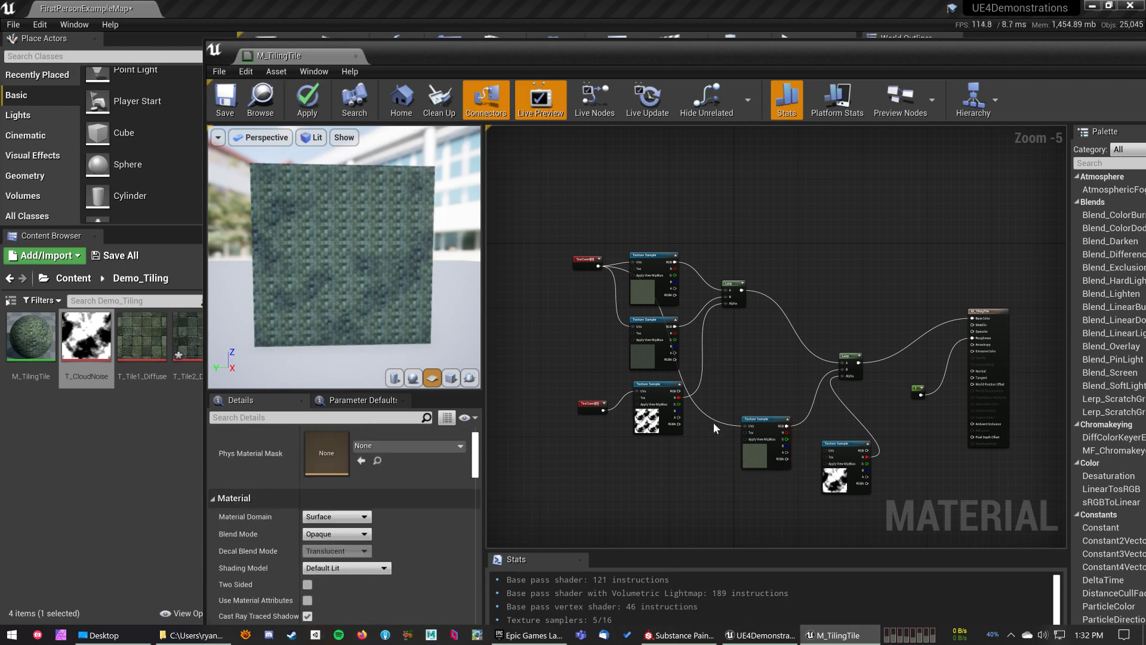
Delete the third tile sample, the second T_CloudNoise sample and the second Lerp
{"action": "left_click", "coordinate": [767, 425]}
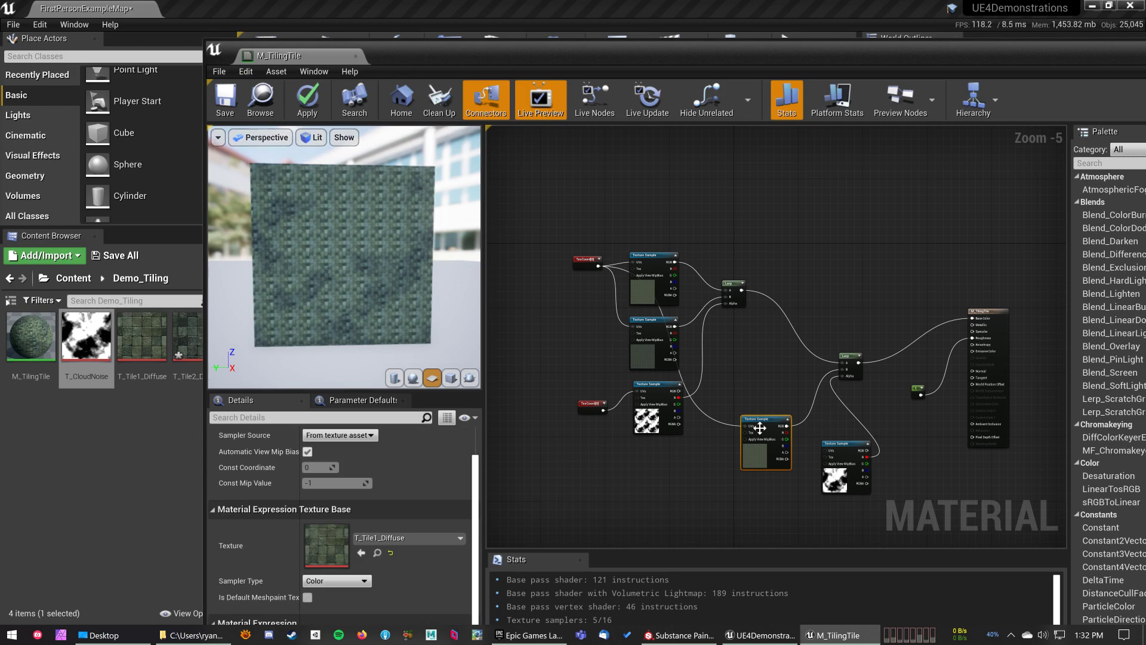
{"action": "key", "text": "Delete"}
{"action": "left_click", "coordinate": [847, 365]}
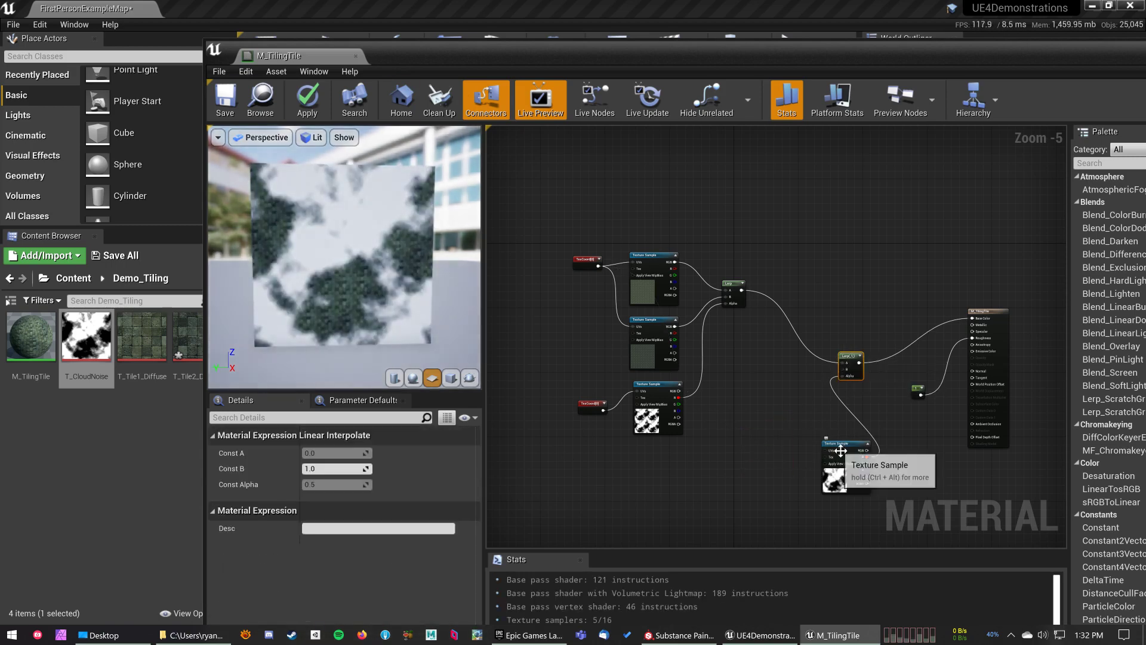
{"action": "left_click_drag", "start_coordinate": [845, 444], "coordinate": [787, 385]}
{"action": "key", "text": "Delete"}
{"action": "left_click", "coordinate": [845, 360]}
{"action": "key", "text": "Delete"}
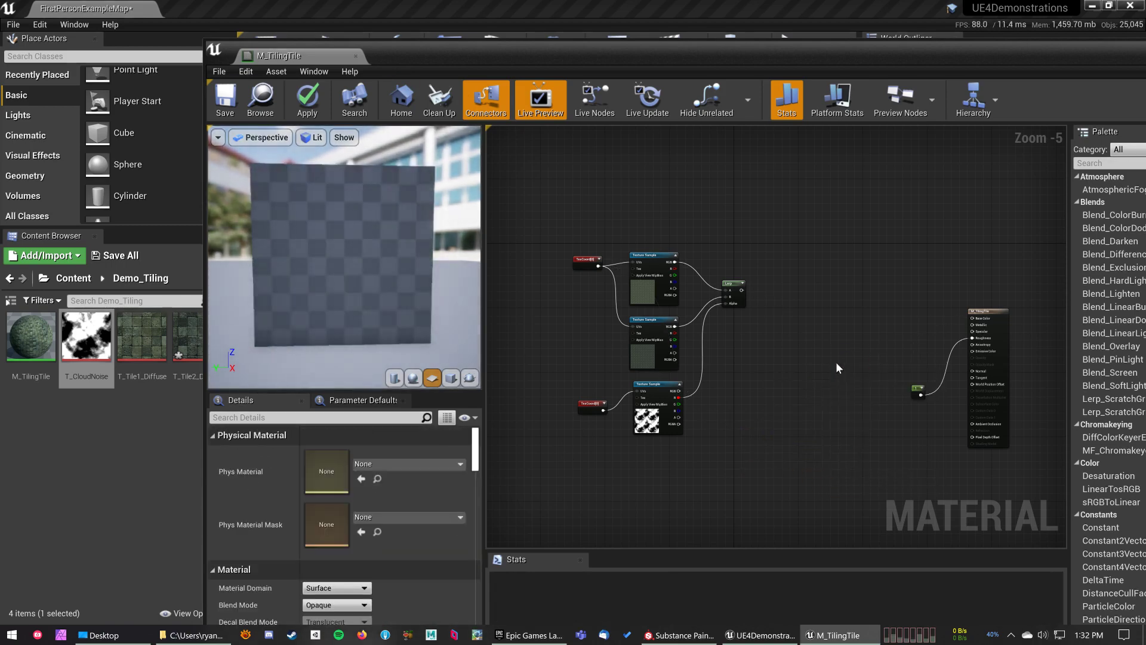
Connect the remaining Lerp's output to Base Color, save M_TilingTile and close its material editor
{"action": "left_click", "coordinate": [743, 291]}
{"action": "left_click_drag", "start_coordinate": [742, 291], "coordinate": [975, 321]}
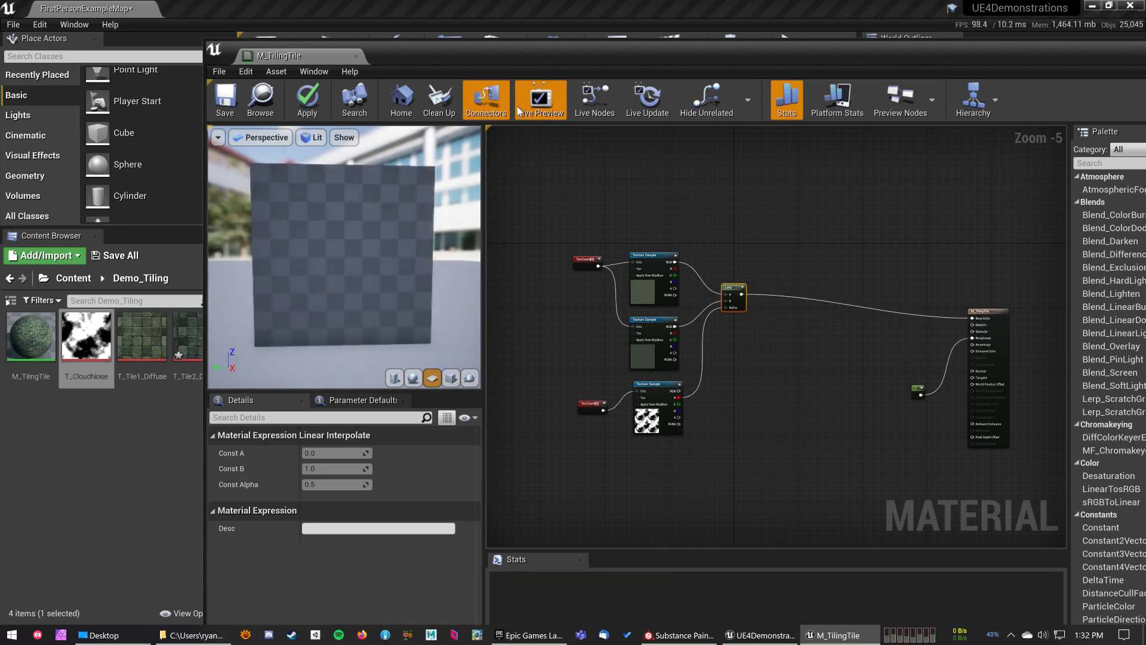
{"action": "left_click", "coordinate": [244, 110]}
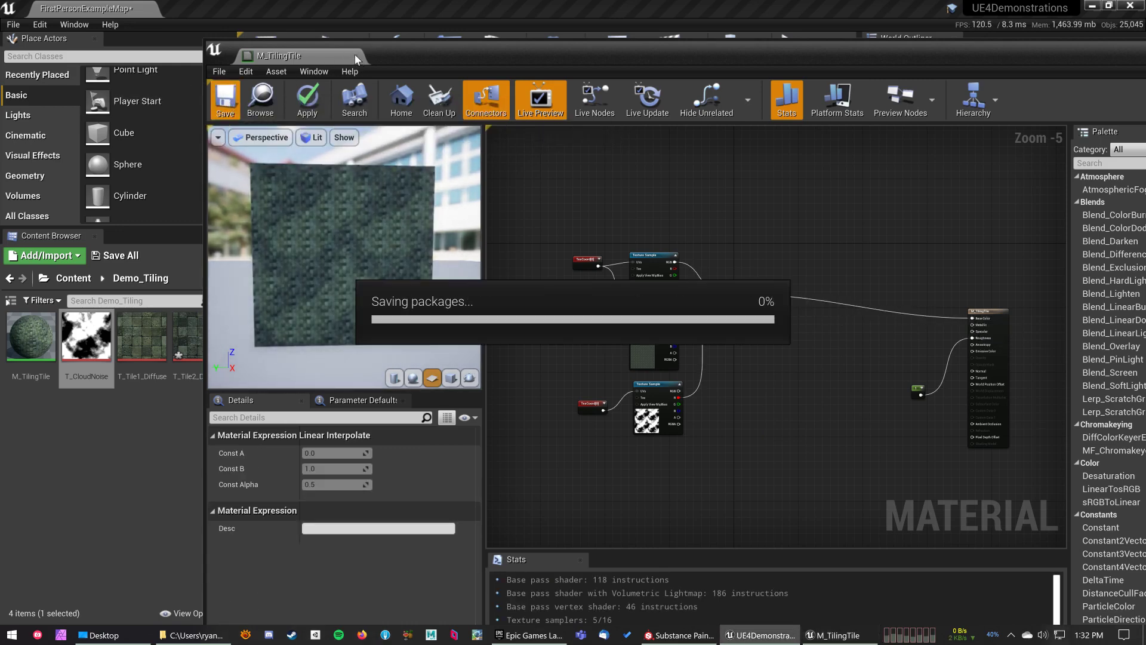
{"action": "left_click", "coordinate": [355, 55]}
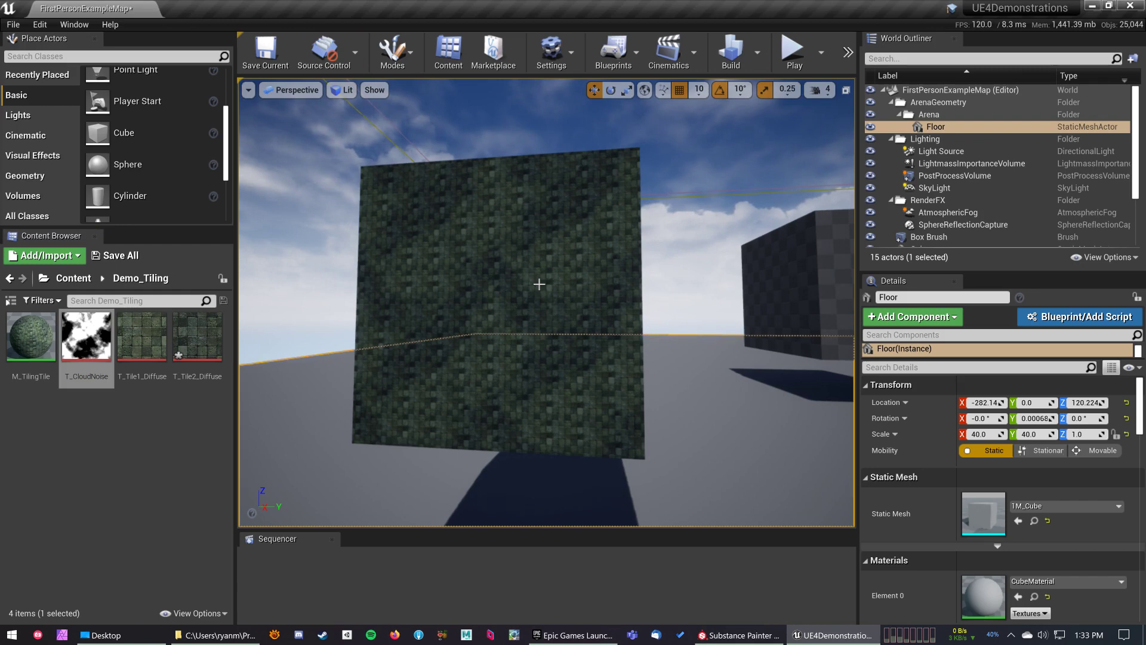
Reopen the M_TilingTile material and inspect the tile textures' TexCoord node and the Lerp node
{"action": "left_click", "coordinate": [128, 395]}
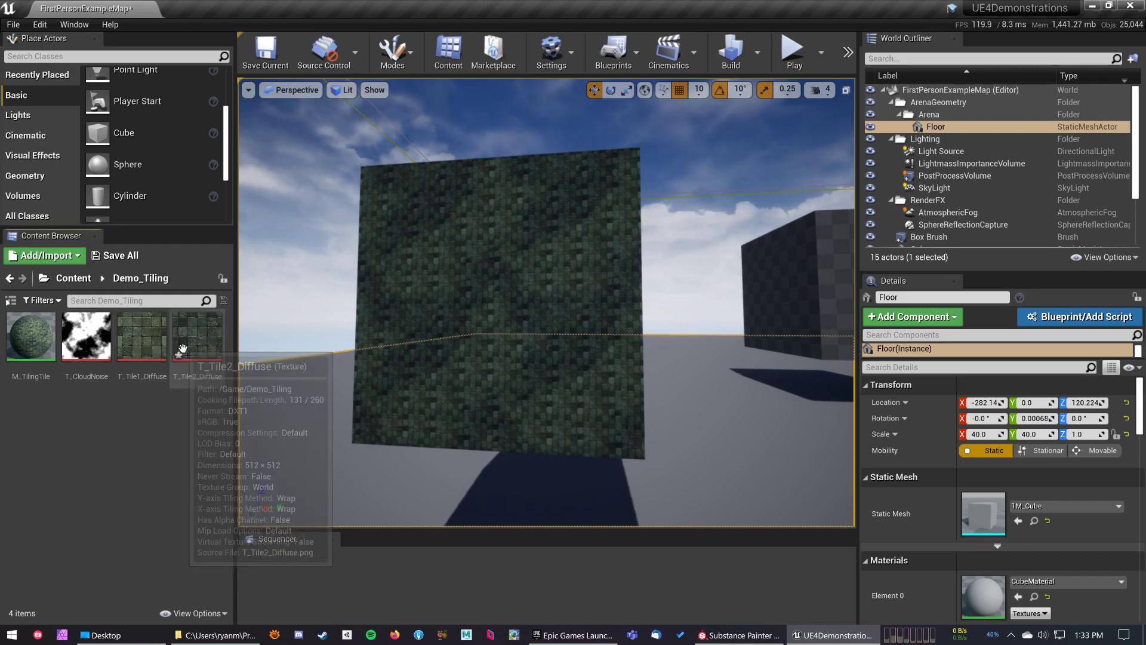
{"action": "double_click", "coordinate": [31, 336]}
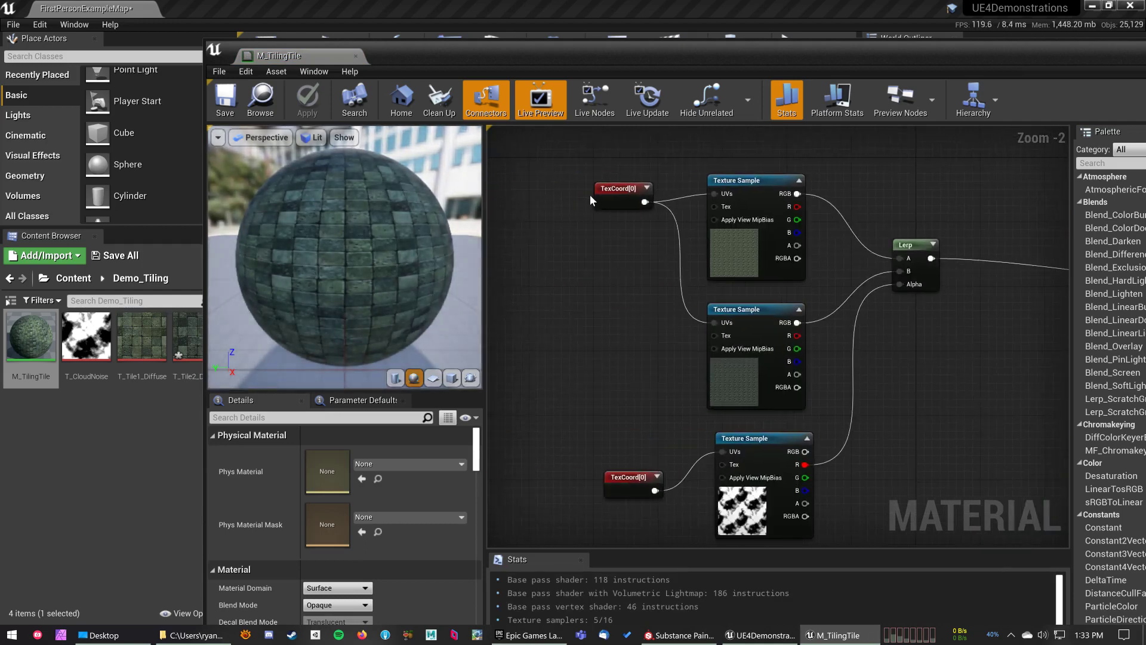
{"action": "left_click", "coordinate": [614, 197]}
{"action": "right_click_drag", "start_coordinate": [617, 201], "coordinate": [581, 187]}
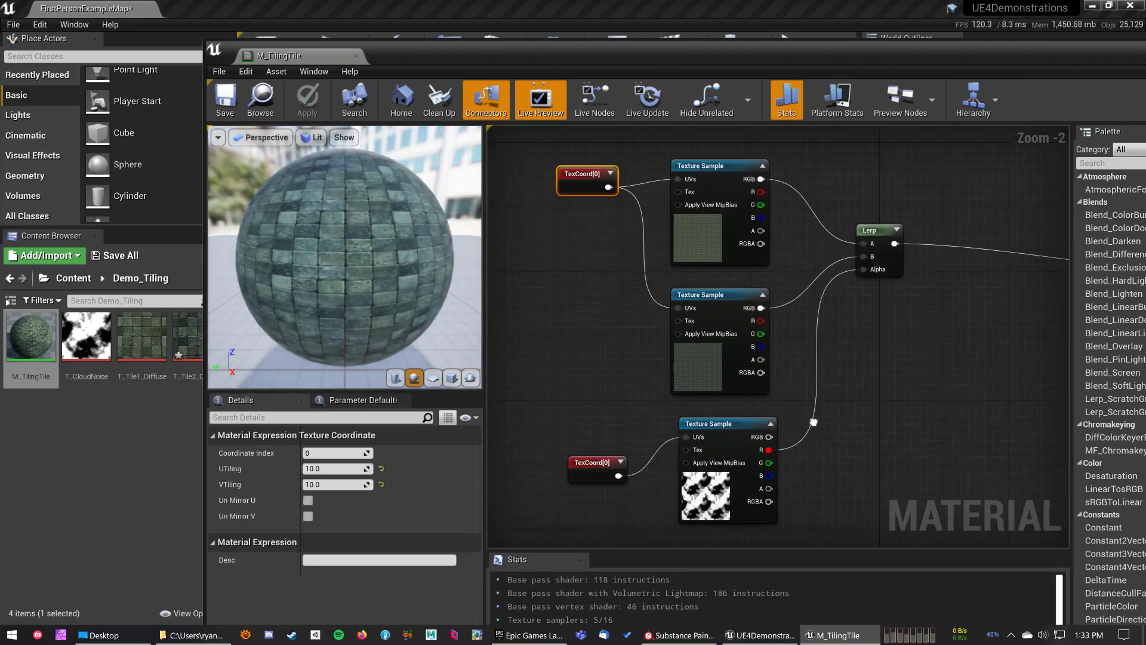
{"action": "left_click", "coordinate": [884, 251]}
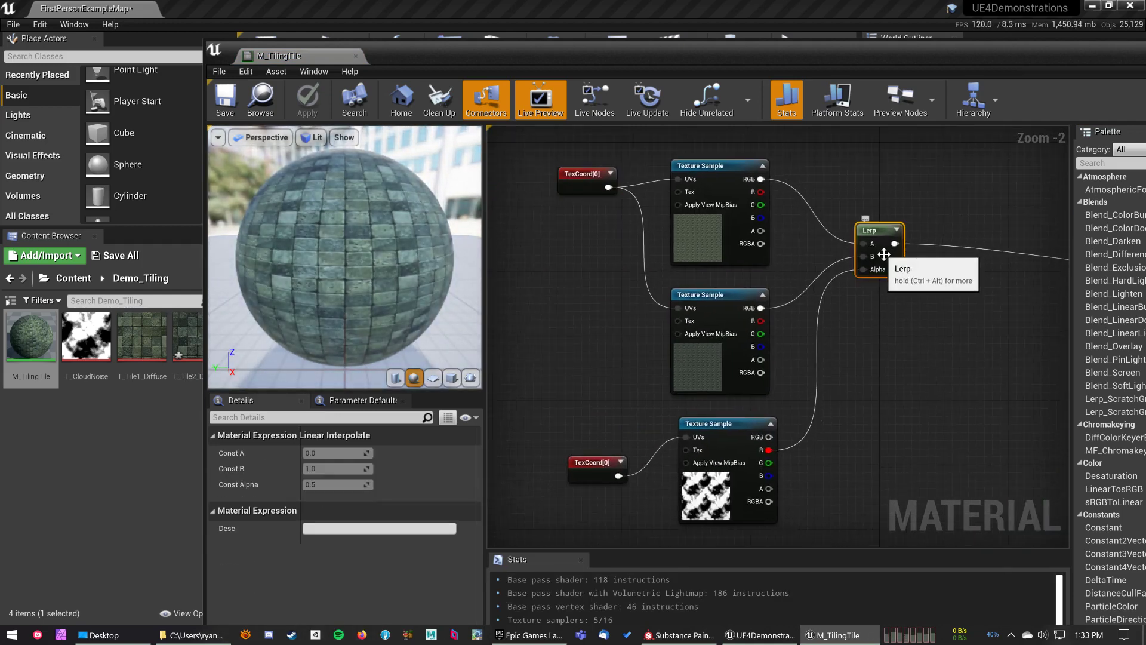